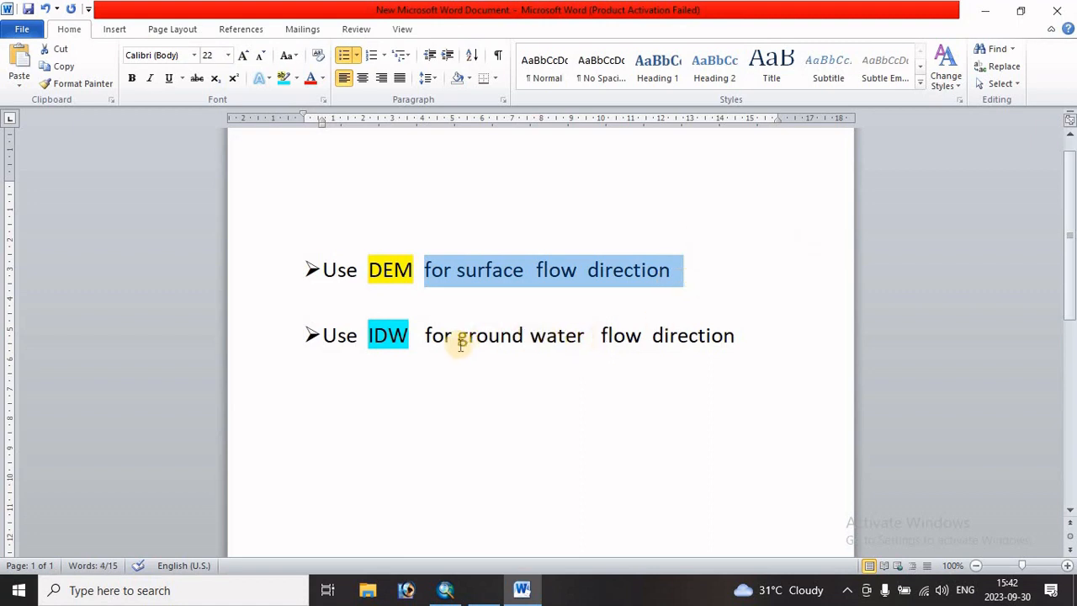
Step: Highlight the IDW groundwater flow direction note, close the Word document without saving, and switch to ArcMap
{"action": "left_click_drag", "start_coordinate": [457, 337], "coordinate": [733, 341]}
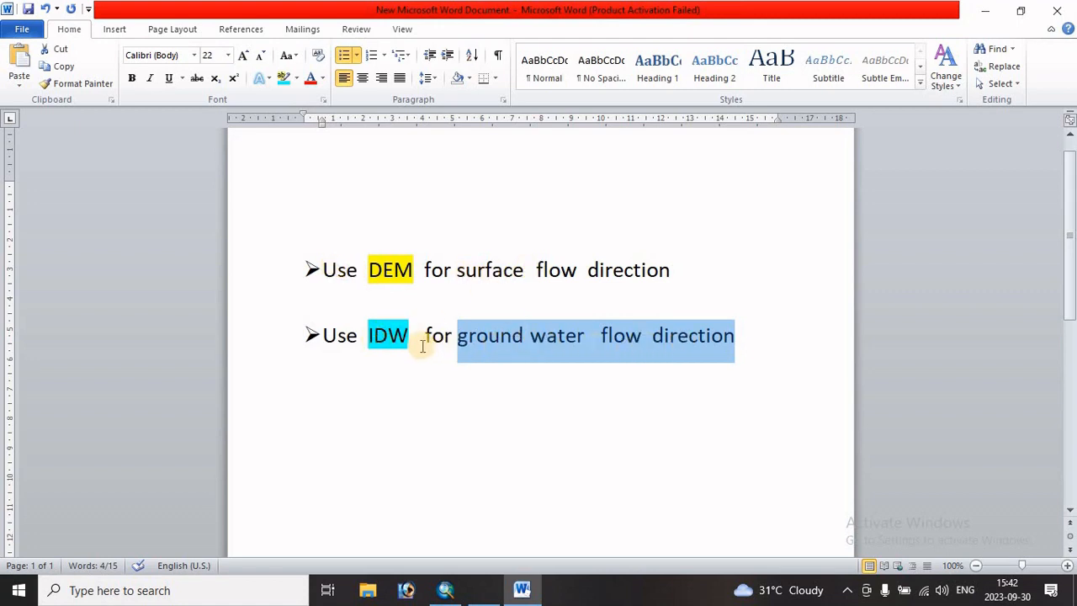
{"action": "left_click_drag", "start_coordinate": [406, 338], "coordinate": [325, 337]}
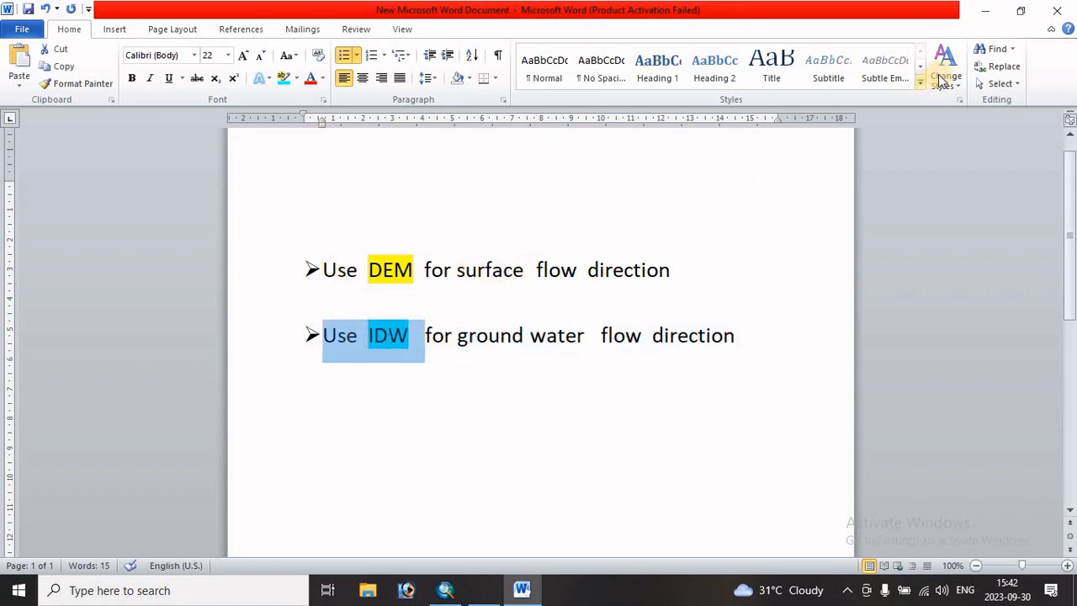
{"action": "left_click", "coordinate": [1057, 10]}
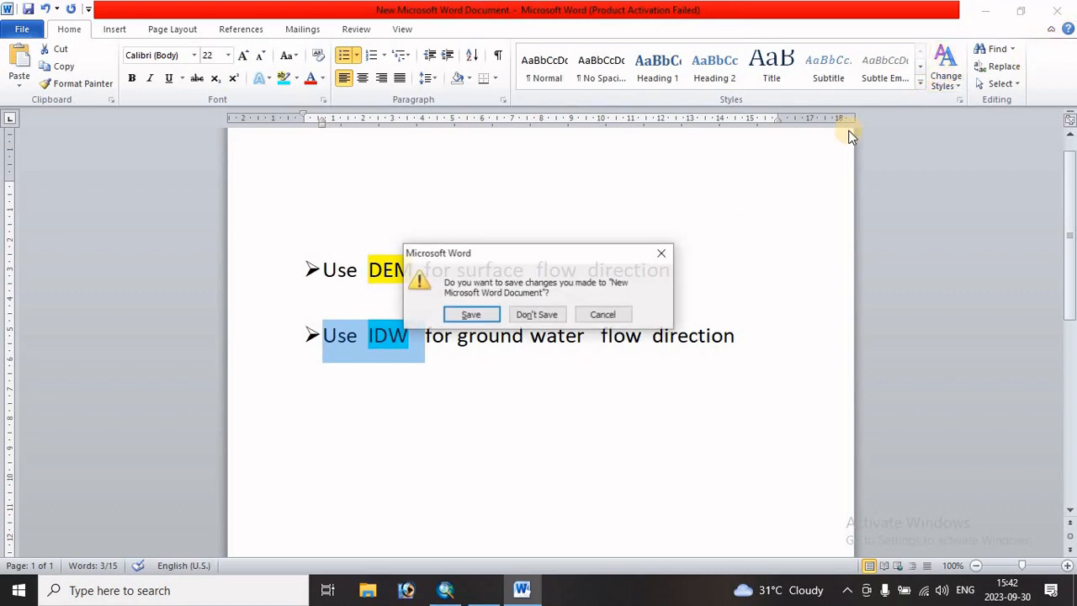
{"action": "left_click", "coordinate": [537, 315]}
{"action": "left_click", "coordinate": [447, 592]}
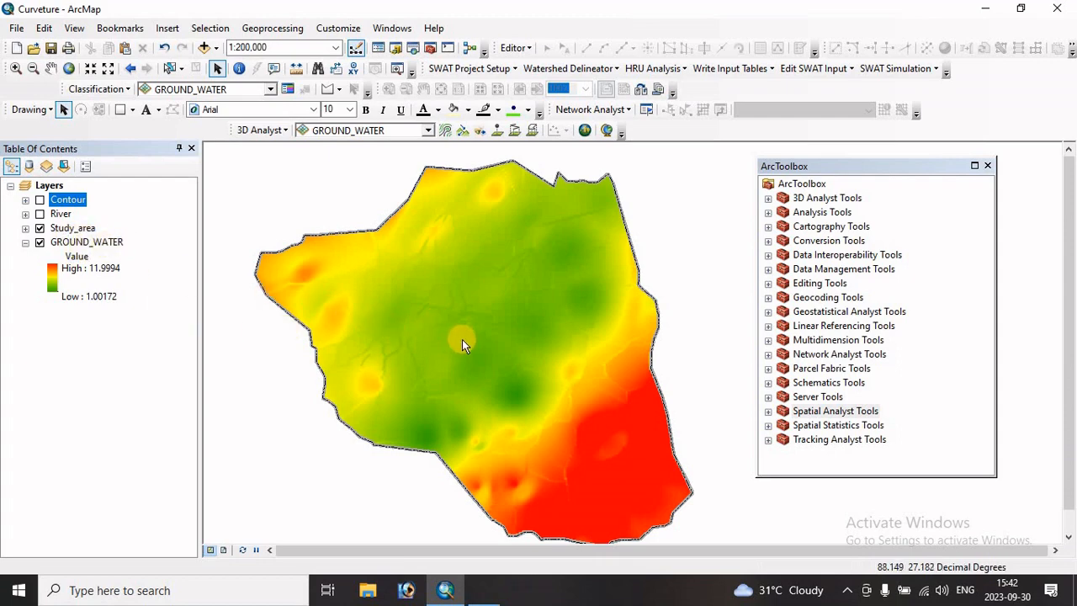
Step: Fill the sinks in the GROUND_WATER raster with the Fill tool, and hide and collapse the original GROUND_WATER layer
{"action": "scroll", "coordinate": [462, 340], "scroll_direction": "up", "scroll_amount": 1}
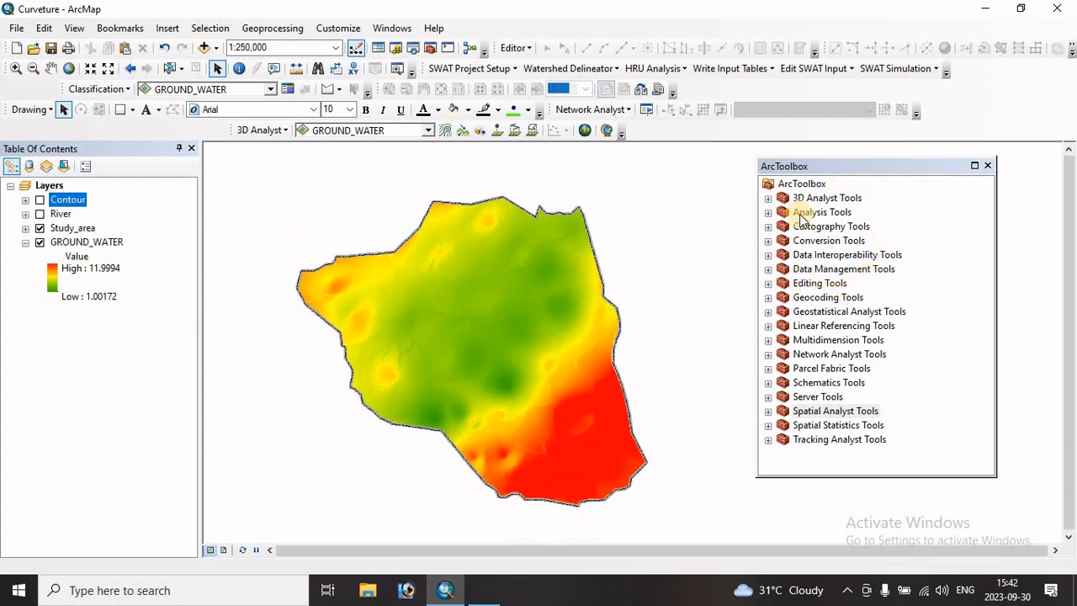
{"action": "double_click", "coordinate": [830, 412]}
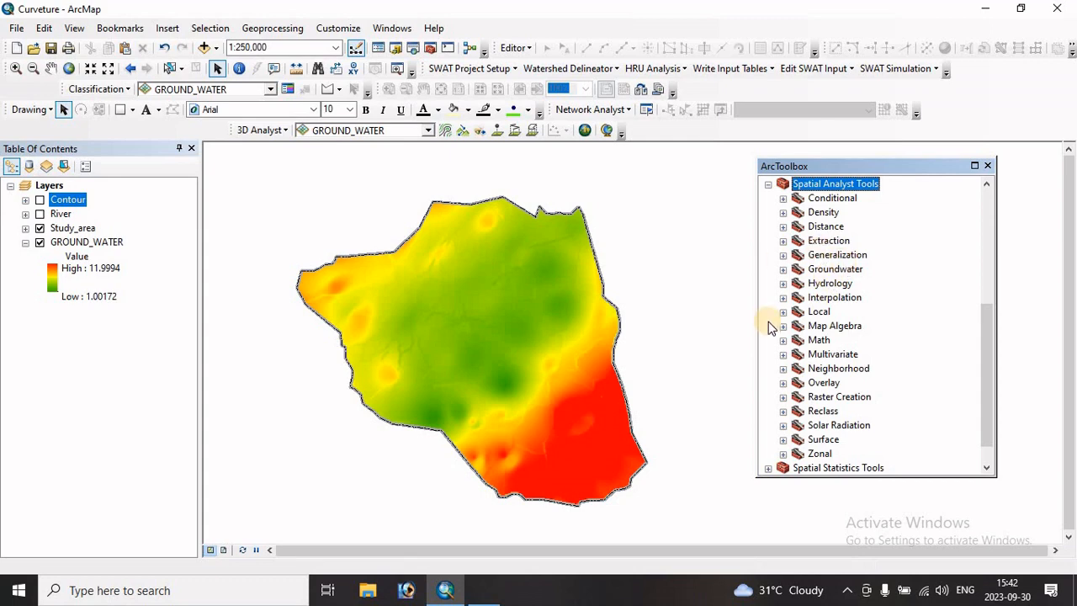
{"action": "double_click", "coordinate": [830, 283]}
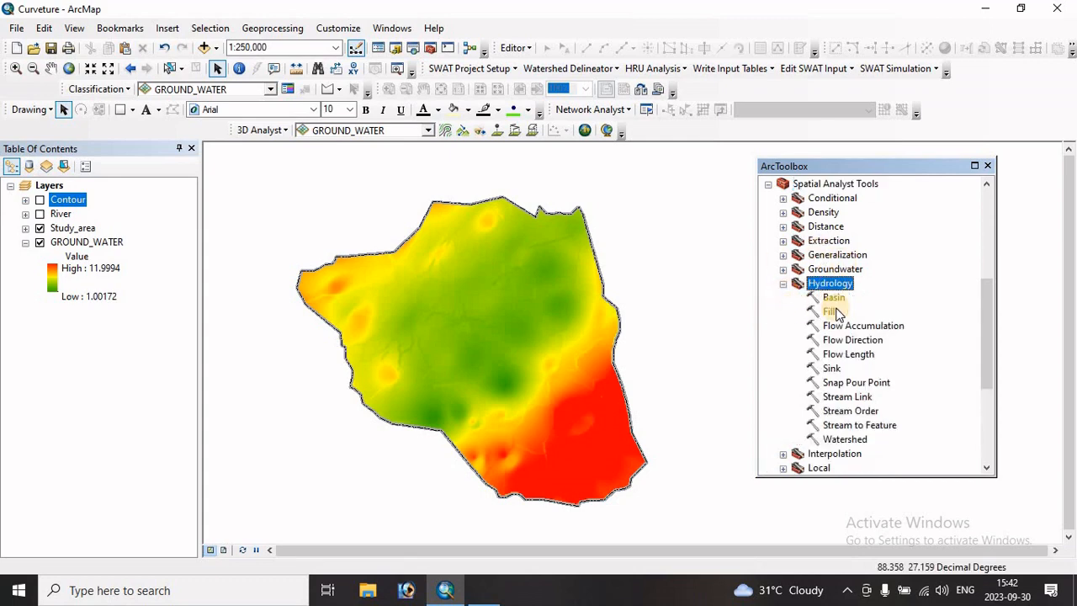
{"action": "double_click", "coordinate": [830, 312]}
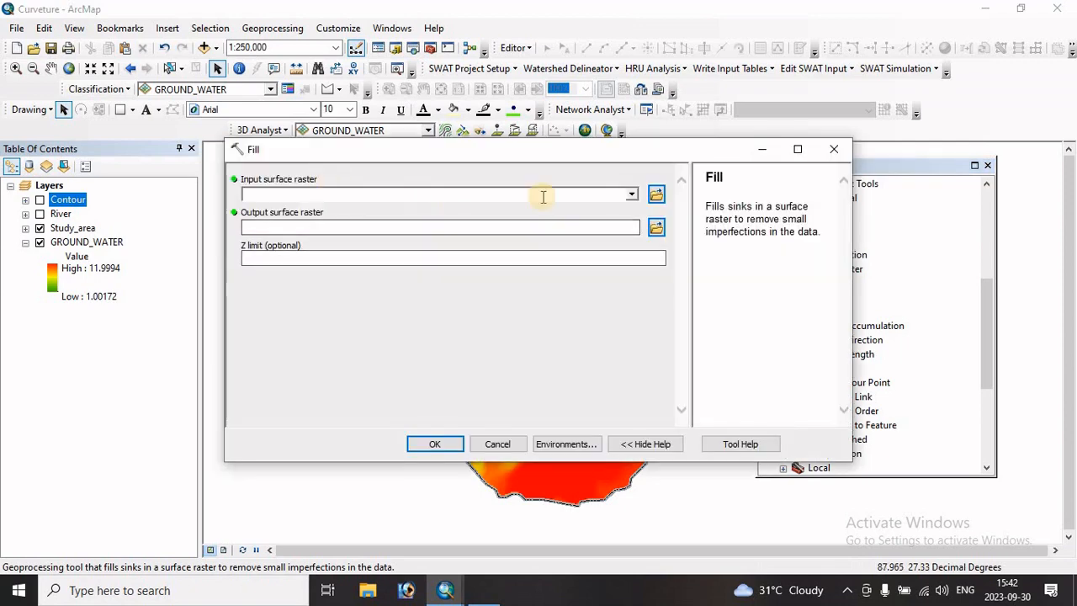
{"action": "left_click", "coordinate": [632, 195]}
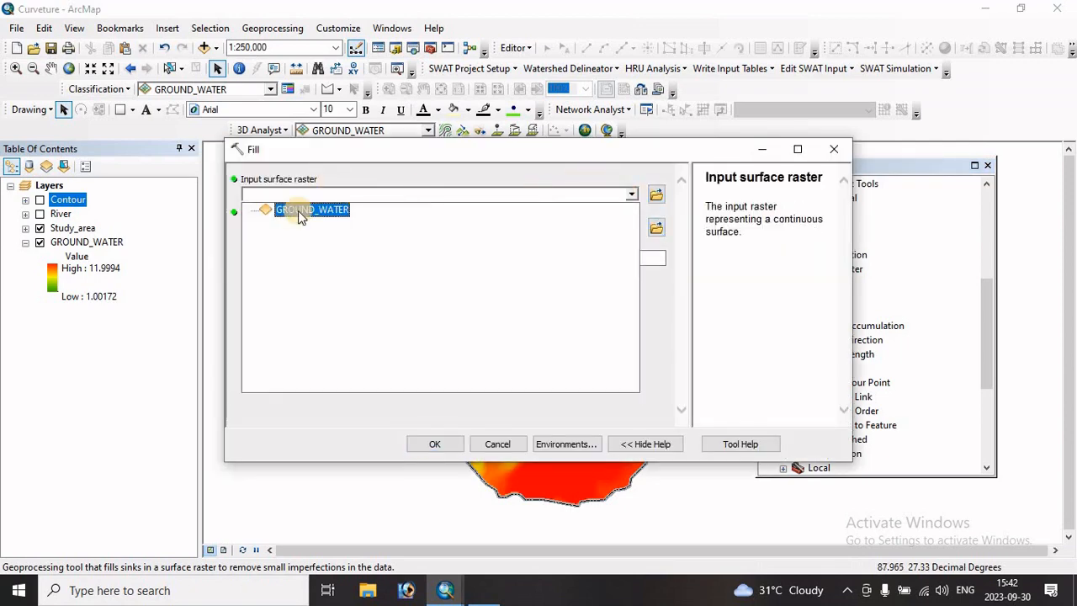
{"action": "left_click", "coordinate": [294, 214]}
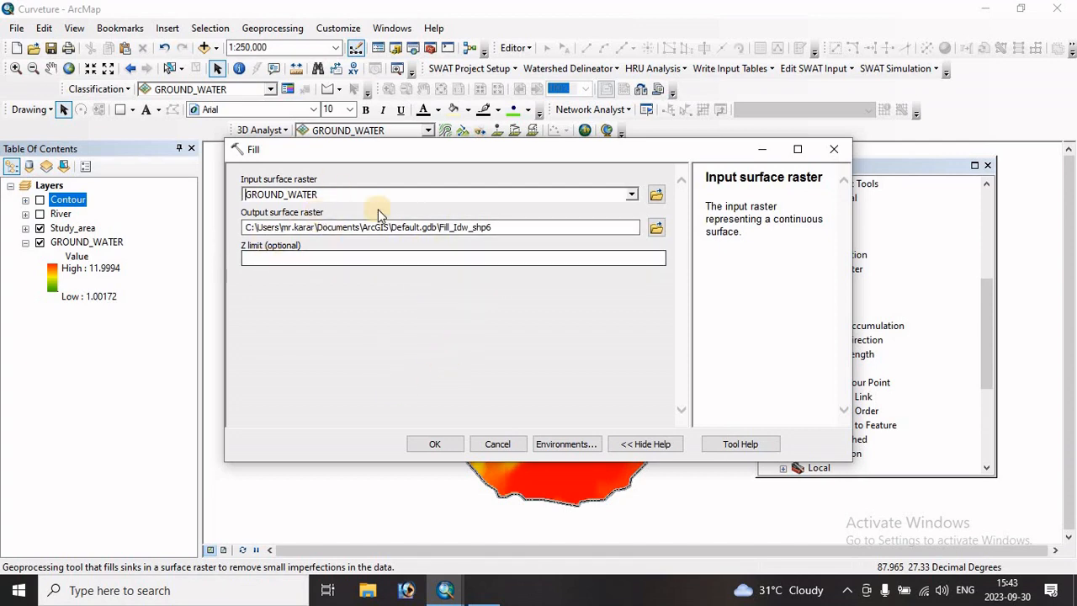
{"action": "left_click", "coordinate": [435, 443]}
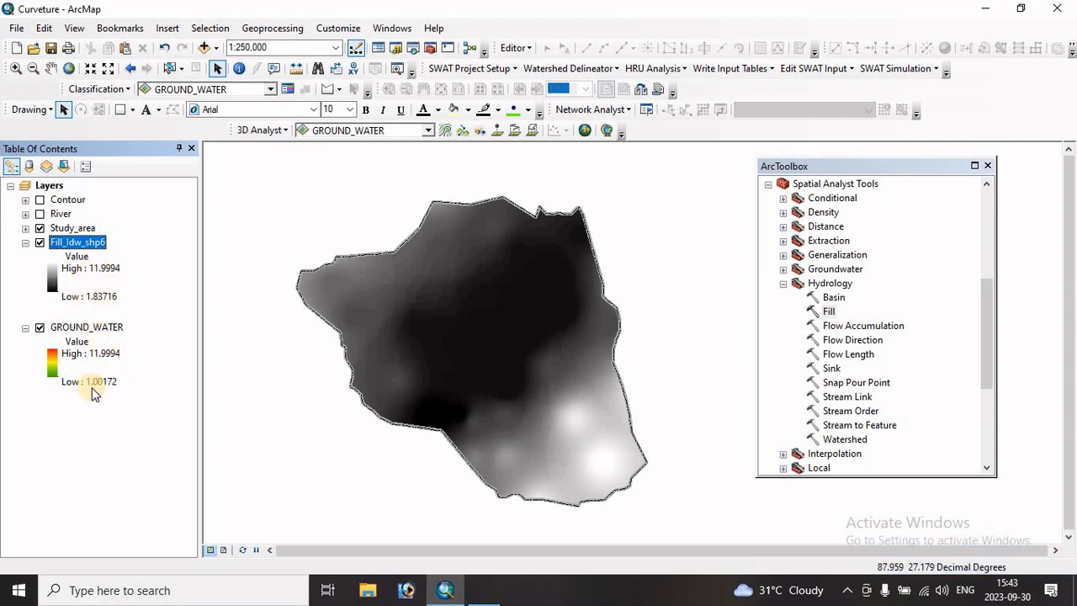
{"action": "left_click", "coordinate": [25, 327]}
{"action": "left_click", "coordinate": [39, 327]}
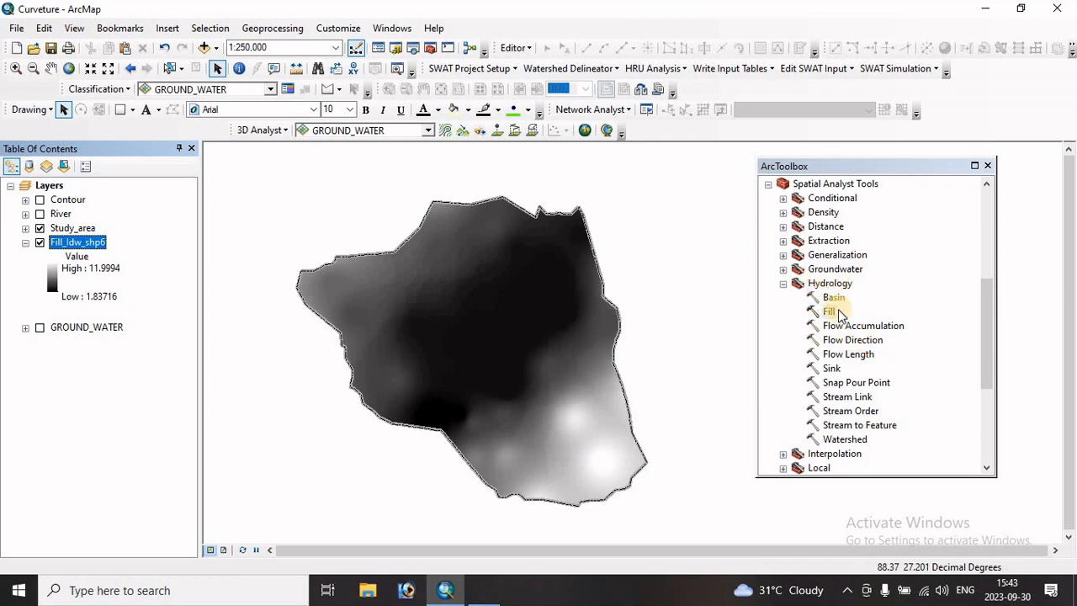
Step: Create a flow direction raster from Fill_Idw_shp6, and hide and collapse the filled raster's layer
{"action": "double_click", "coordinate": [853, 340]}
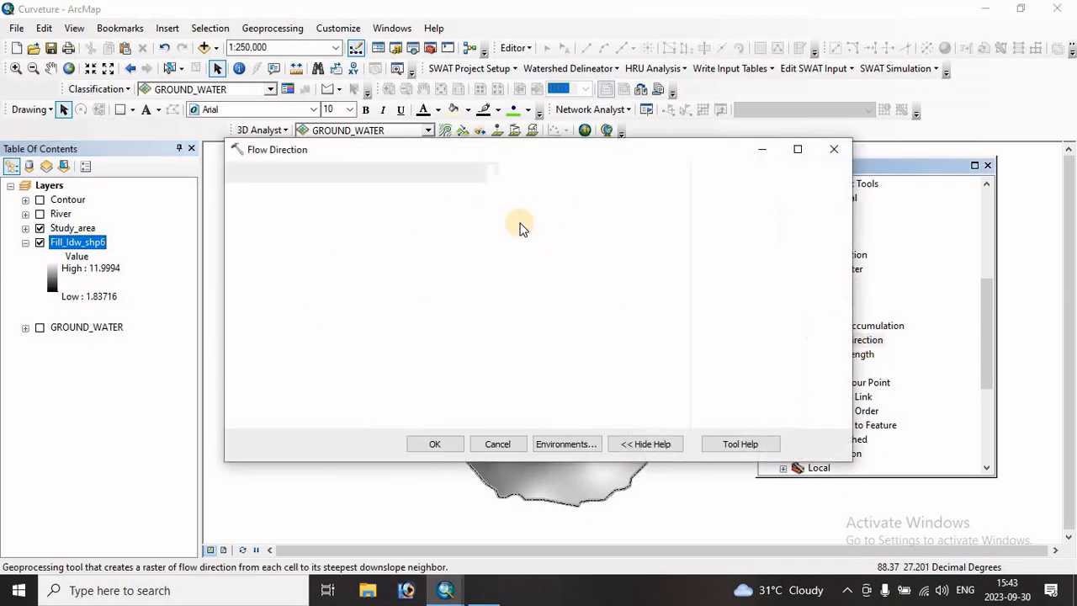
{"action": "left_click", "coordinate": [631, 194]}
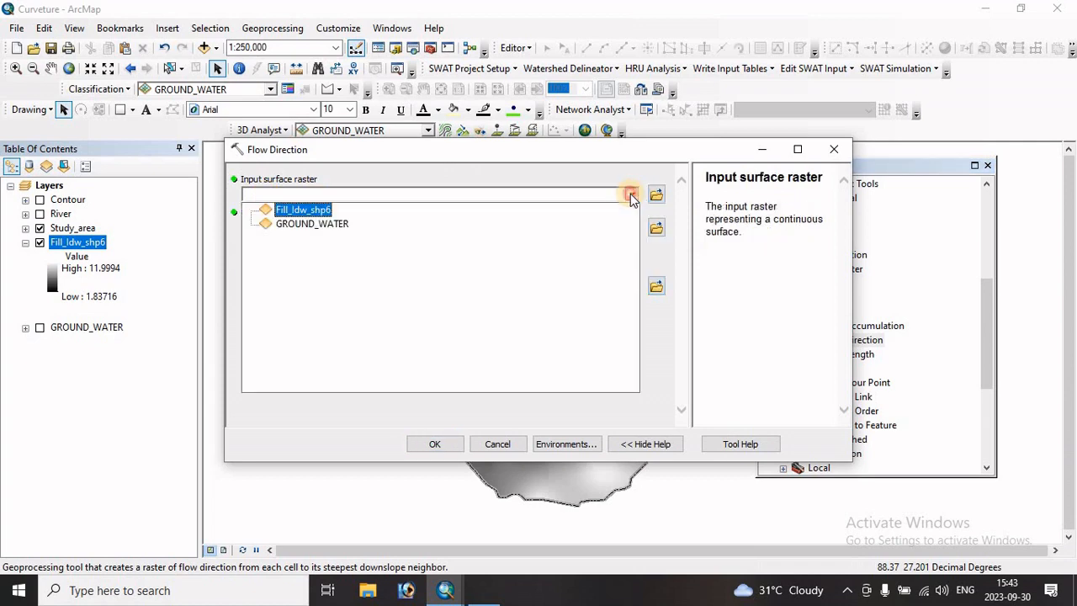
{"action": "left_click", "coordinate": [301, 210]}
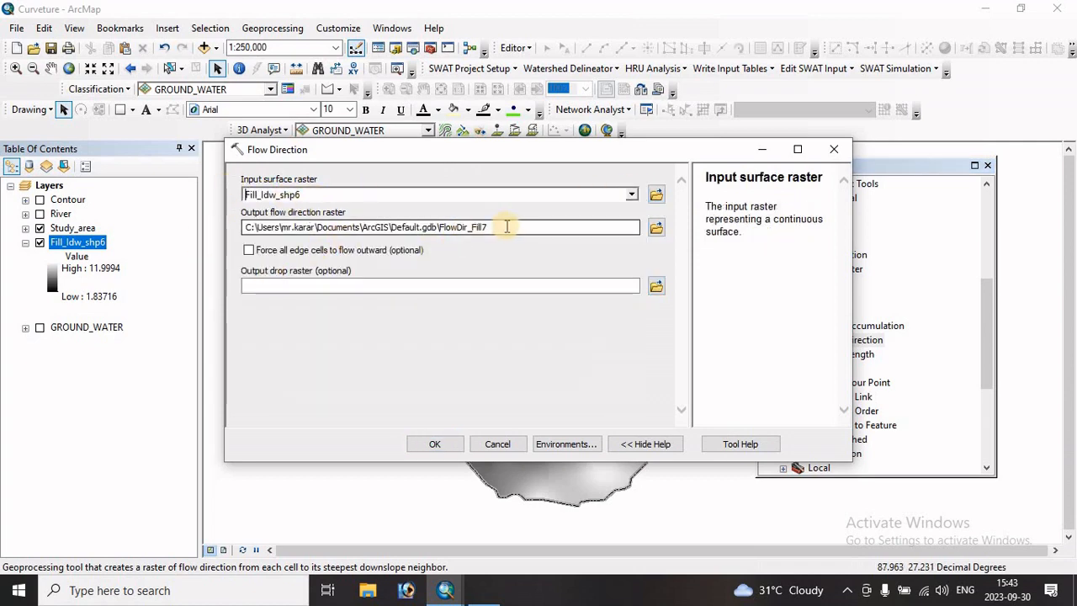
{"action": "left_click", "coordinate": [510, 226]}
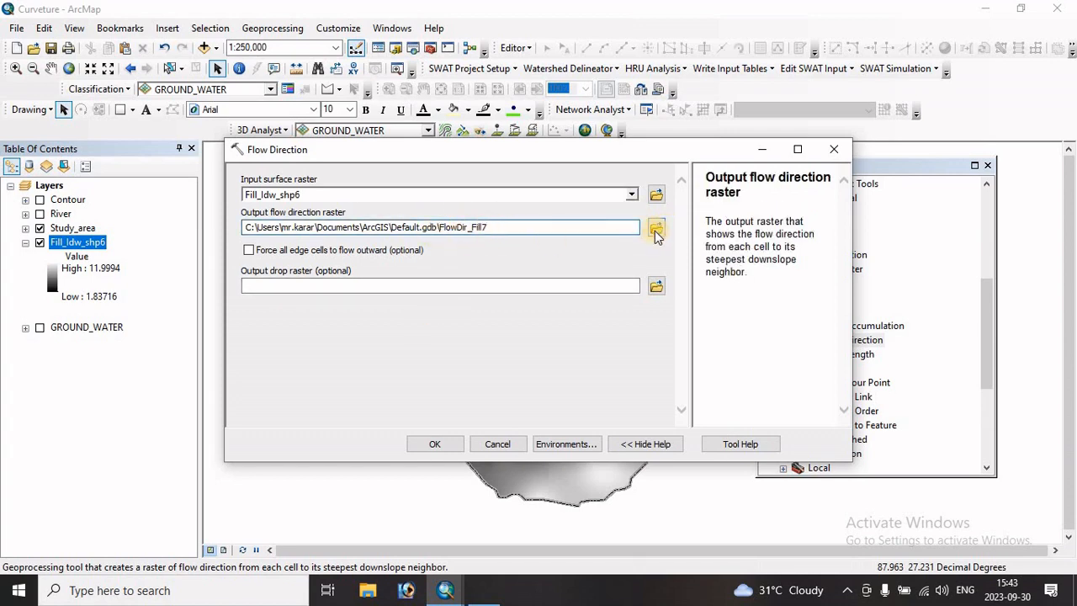
{"action": "left_click", "coordinate": [437, 444]}
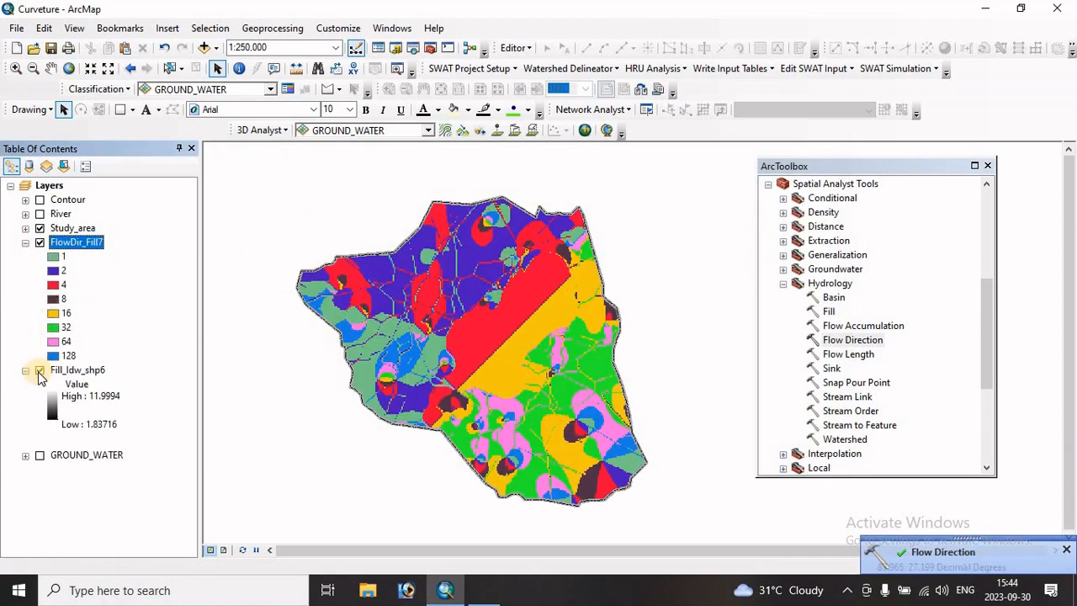
{"action": "left_click", "coordinate": [25, 371]}
Step: Open the Resample tool from the Data Management raster processing tools and set FlowDir_Fill7 as the input raster
{"action": "left_click", "coordinate": [784, 284]}
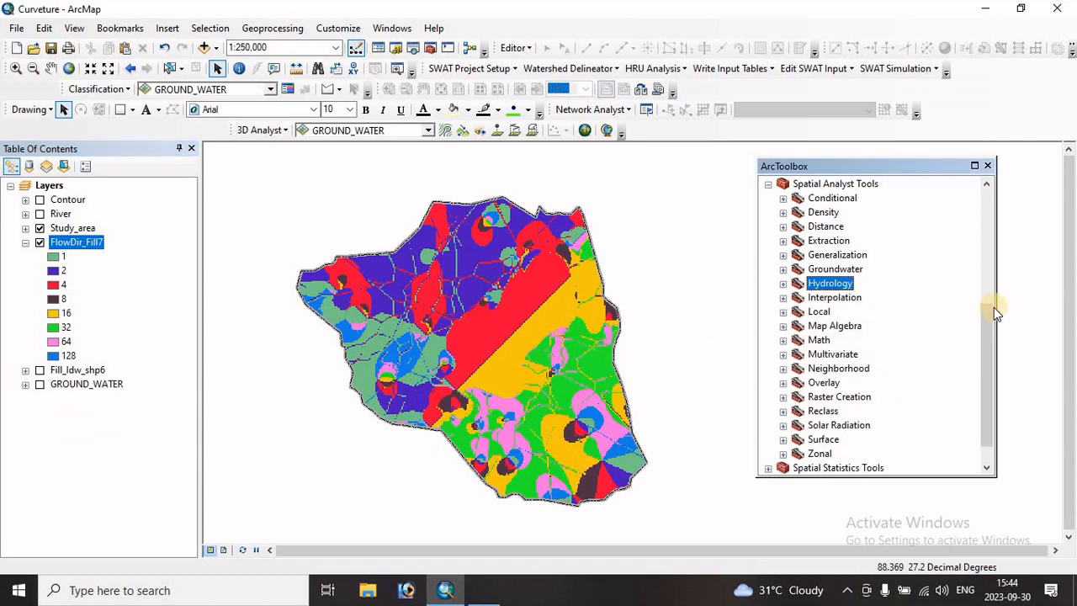
{"action": "scroll", "coordinate": [846, 312], "scroll_direction": "up", "scroll_amount": 4}
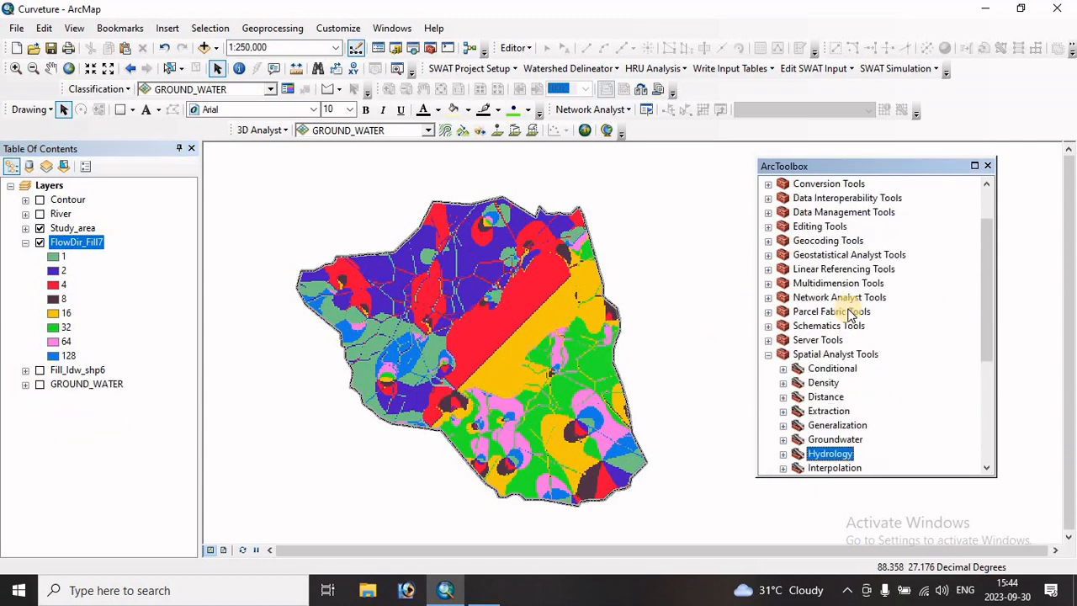
{"action": "left_click", "coordinate": [768, 354]}
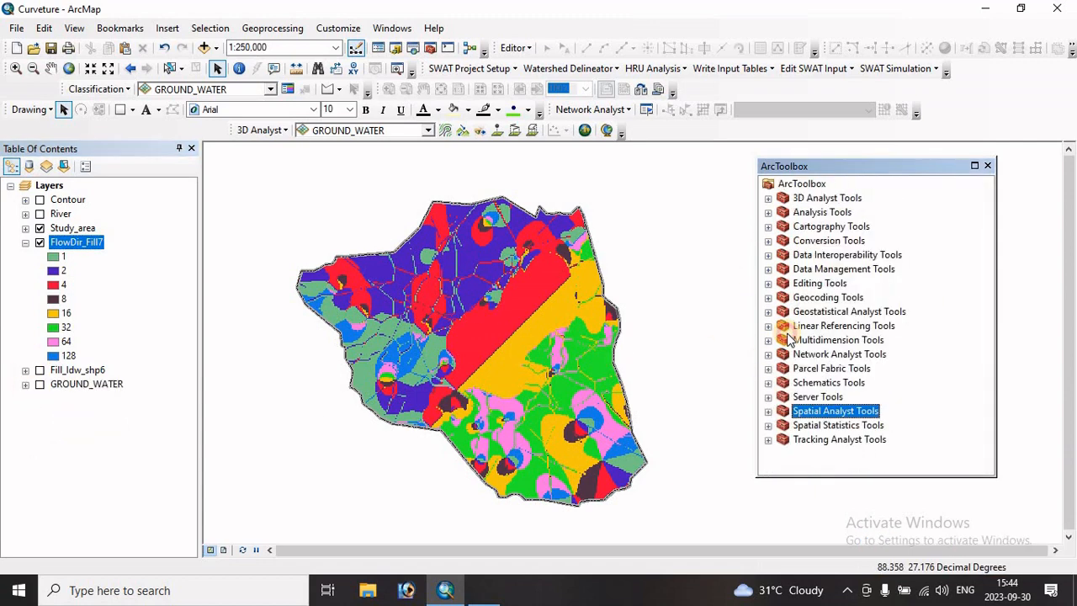
{"action": "left_click", "coordinate": [838, 270]}
{"action": "double_click", "coordinate": [837, 269]}
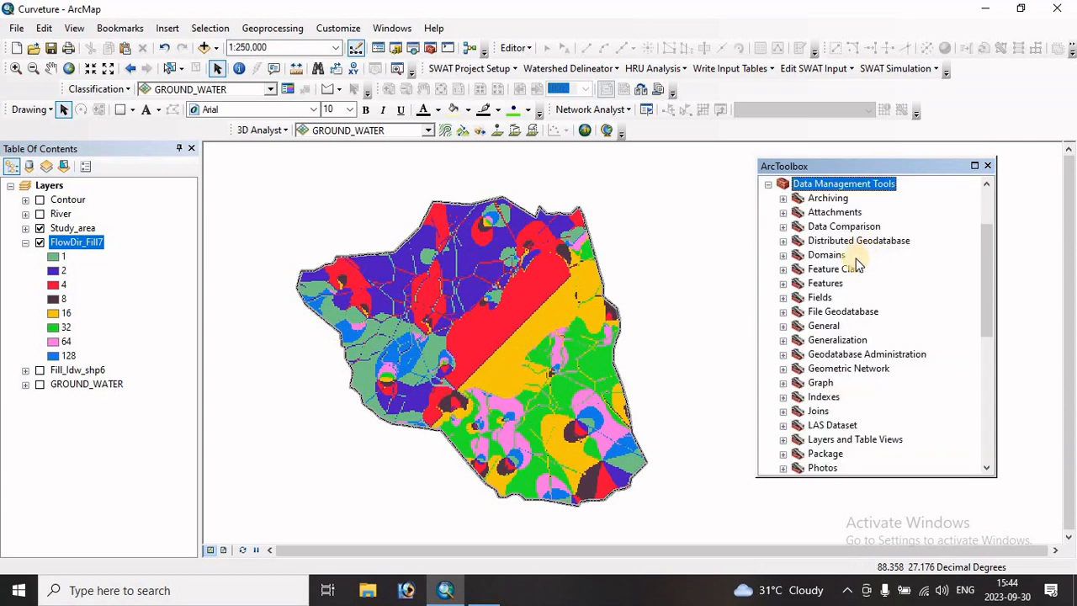
{"action": "scroll", "coordinate": [821, 401], "scroll_direction": "down", "scroll_amount": 2}
{"action": "scroll", "coordinate": [821, 404], "scroll_direction": "down", "scroll_amount": 2}
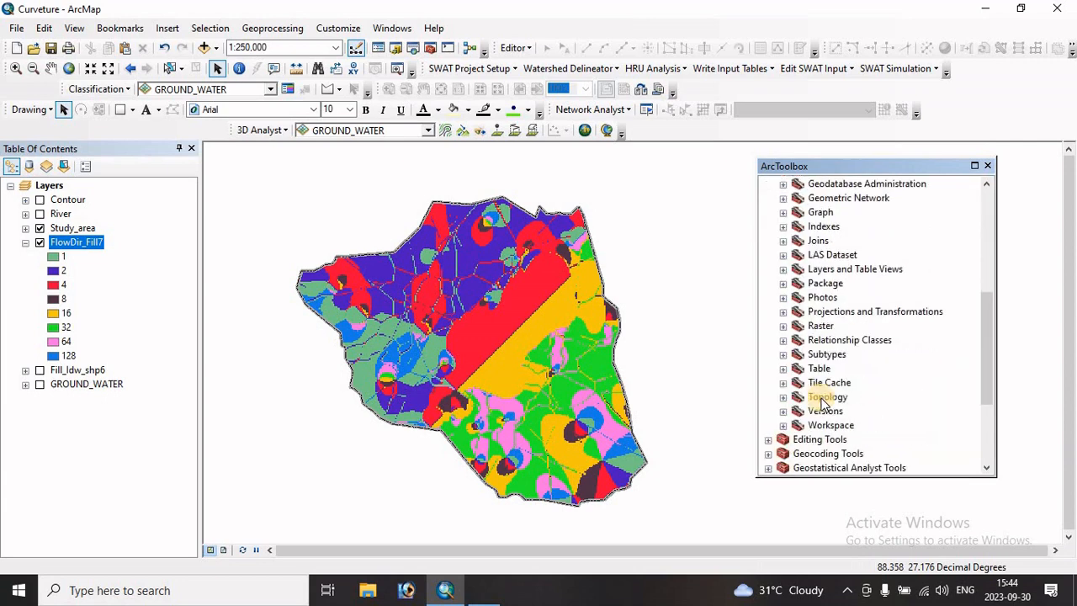
{"action": "scroll", "coordinate": [821, 403], "scroll_direction": "up", "scroll_amount": 4}
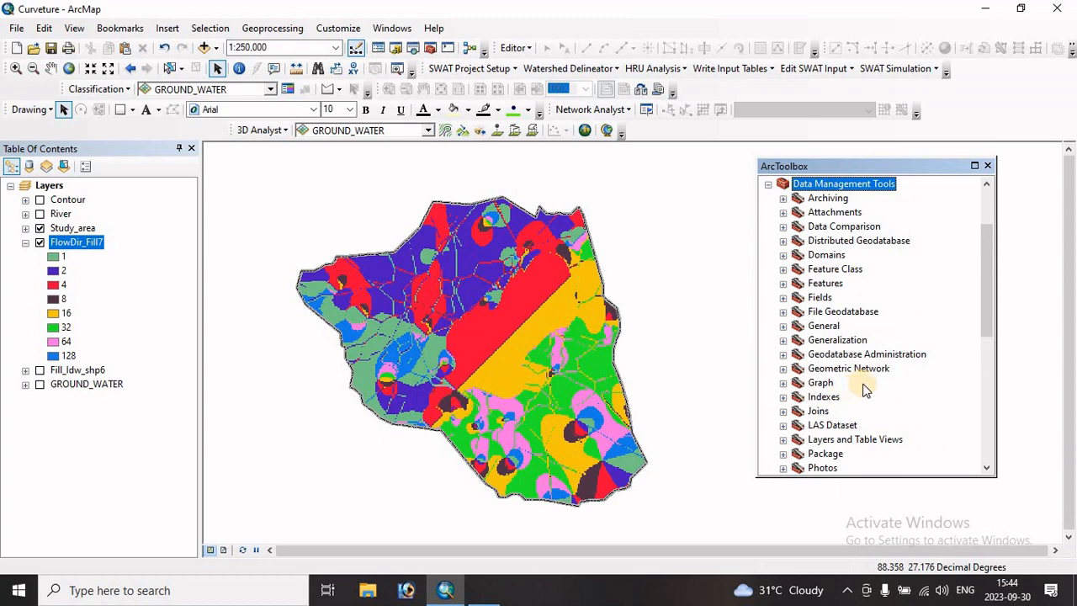
{"action": "scroll", "coordinate": [842, 419], "scroll_direction": "down", "scroll_amount": 1}
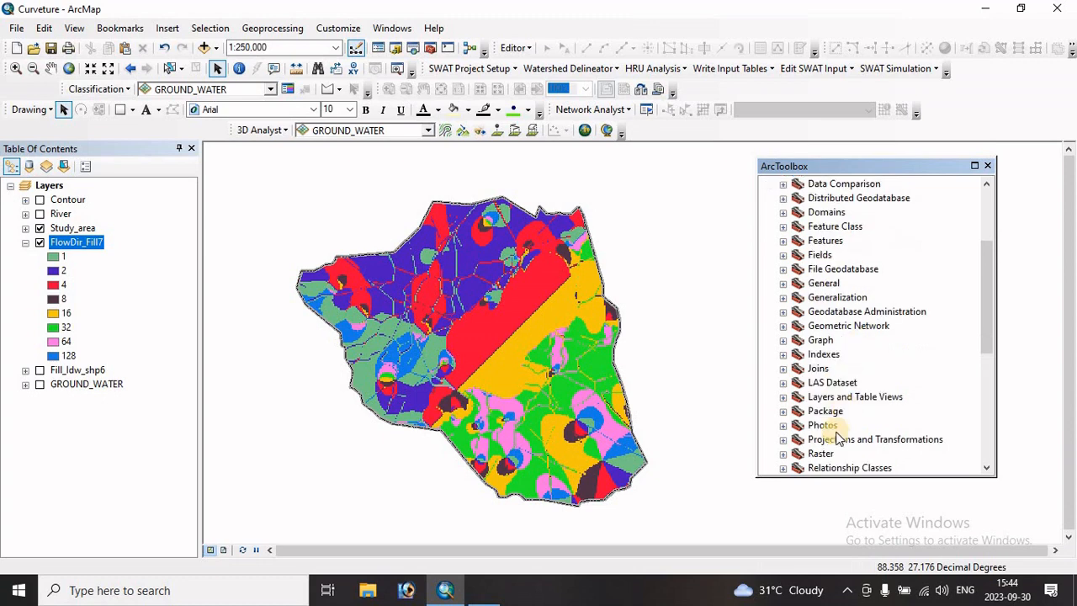
{"action": "double_click", "coordinate": [819, 455]}
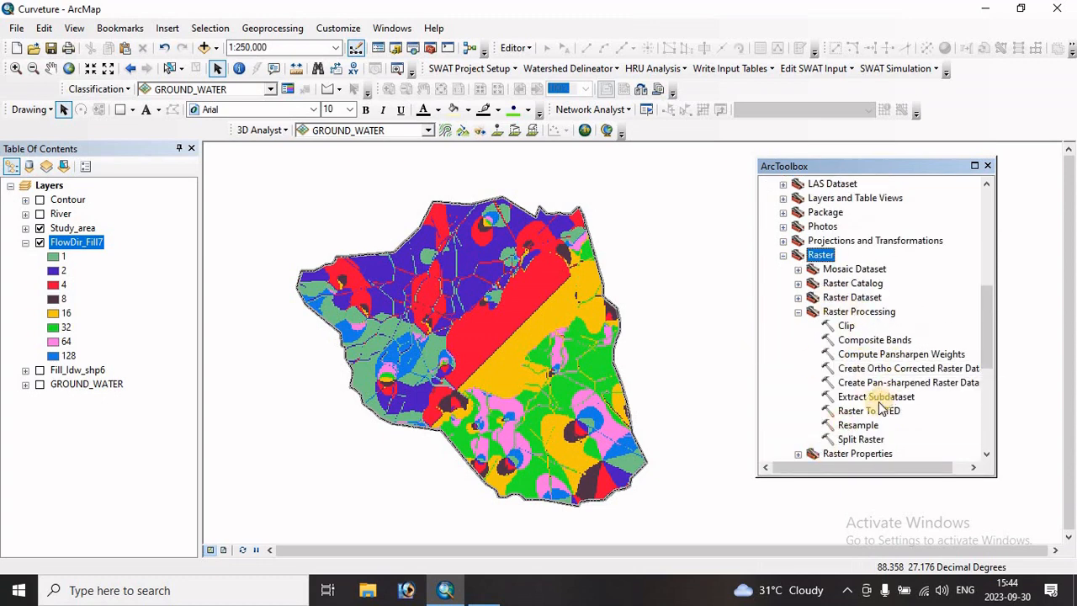
{"action": "scroll", "coordinate": [858, 237], "scroll_direction": "down", "scroll_amount": 2}
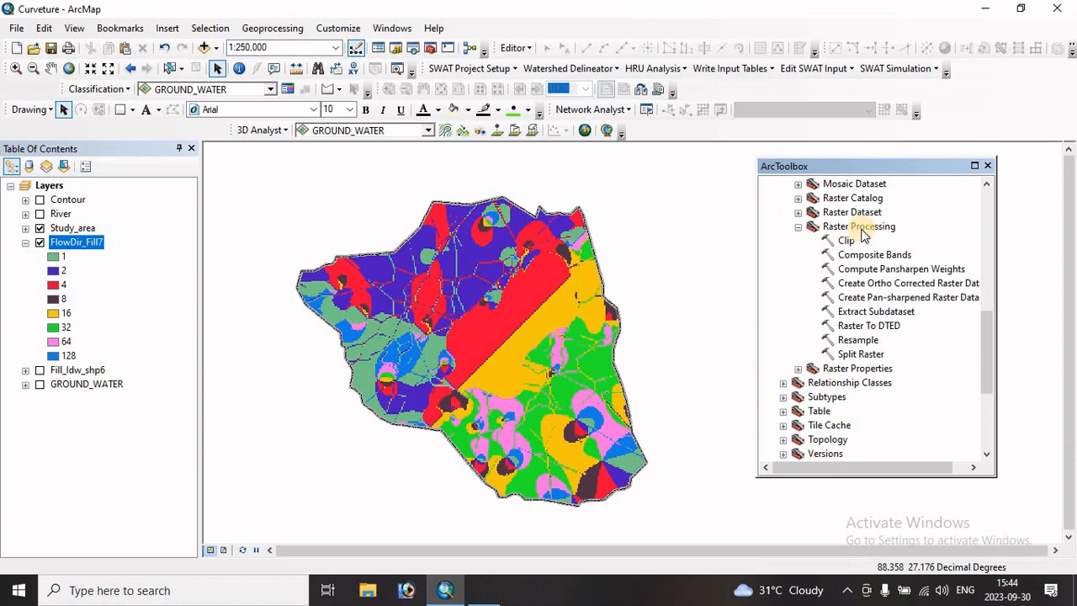
{"action": "double_click", "coordinate": [856, 341]}
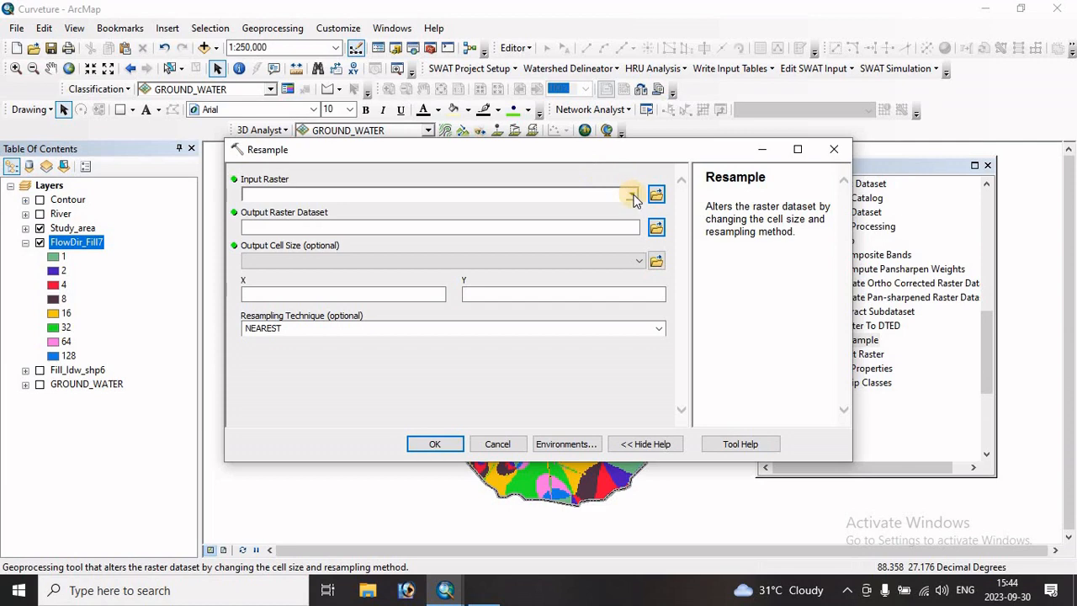
{"action": "left_click", "coordinate": [633, 197]}
{"action": "left_click", "coordinate": [305, 208]}
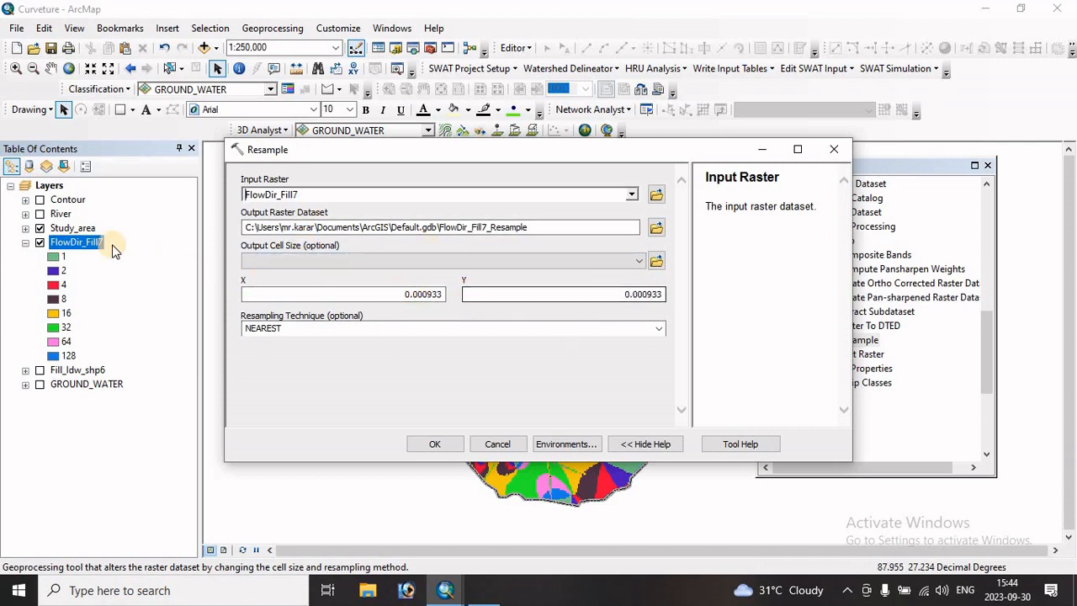
Step: Check the cell size in the source properties of the FlowDir_Fill7 layer, and close the properties without changes
{"action": "left_click", "coordinate": [75, 241]}
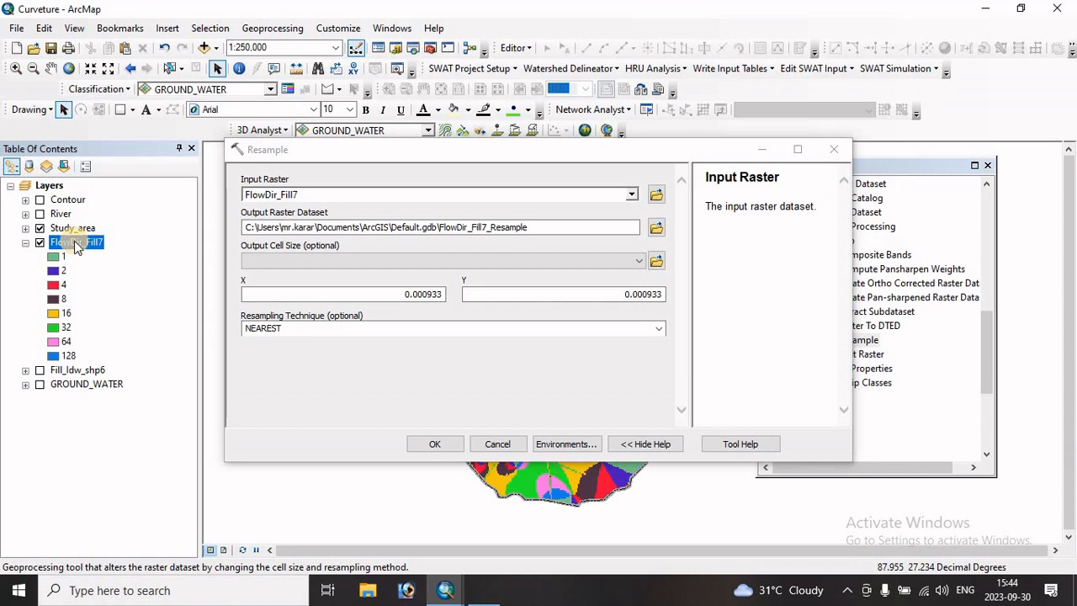
{"action": "right_click", "coordinate": [74, 242]}
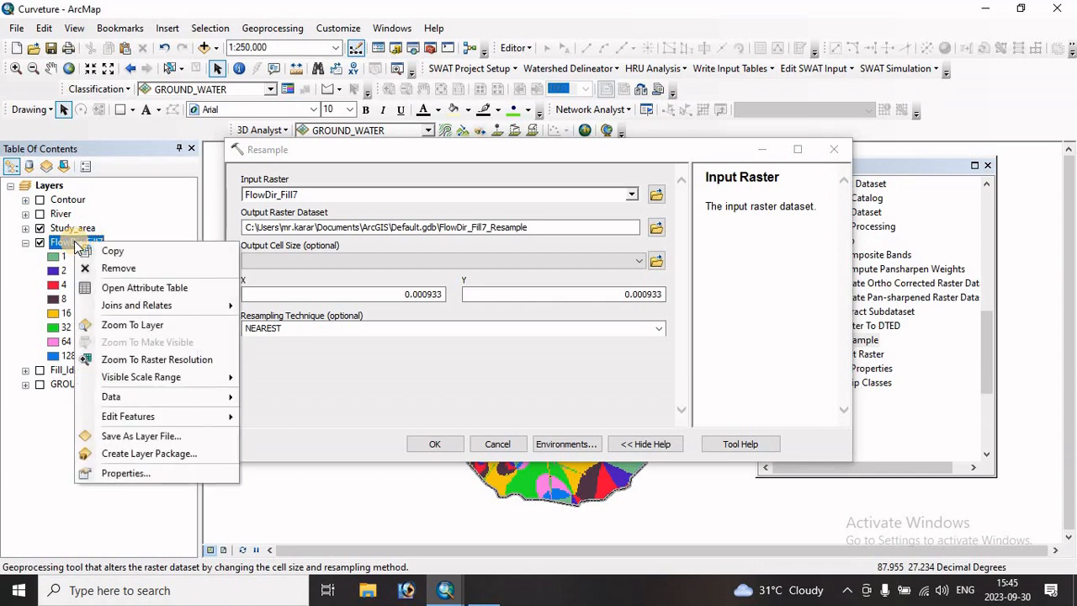
{"action": "left_click", "coordinate": [140, 476]}
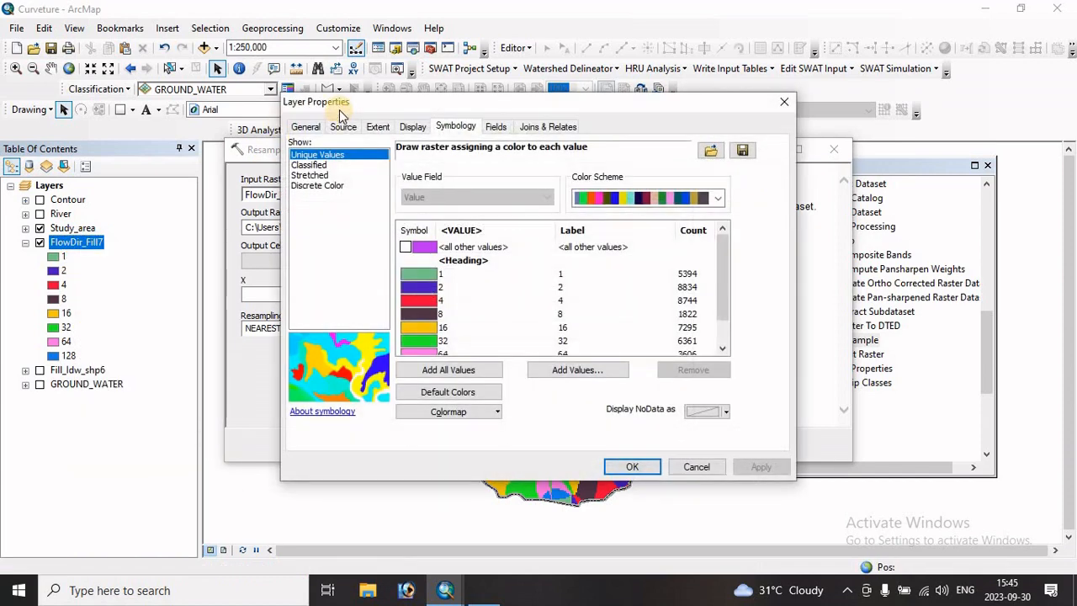
{"action": "left_click", "coordinate": [347, 129]}
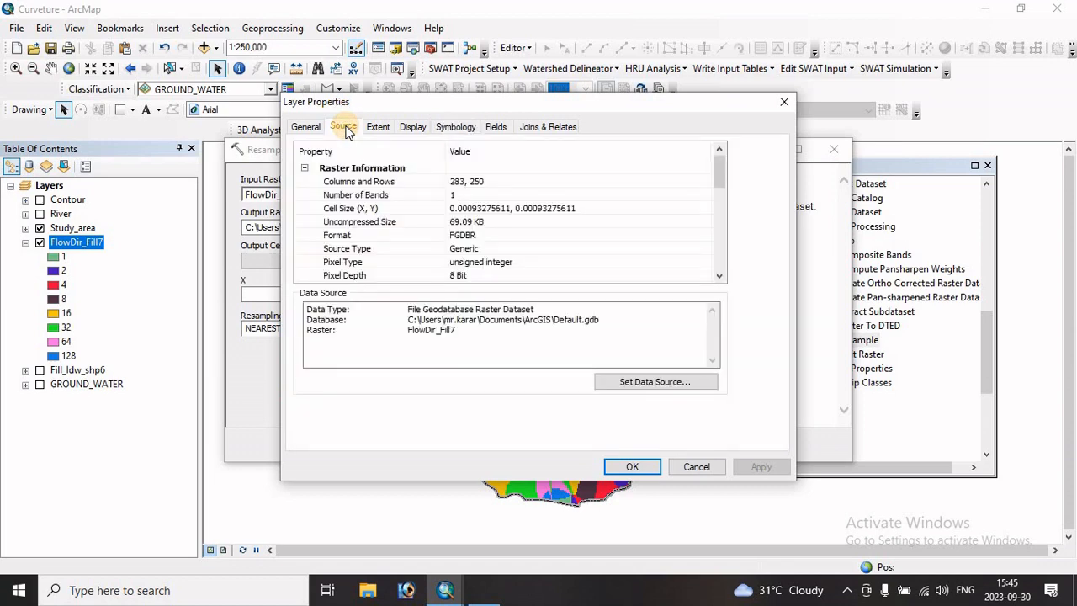
{"action": "left_click", "coordinate": [452, 210]}
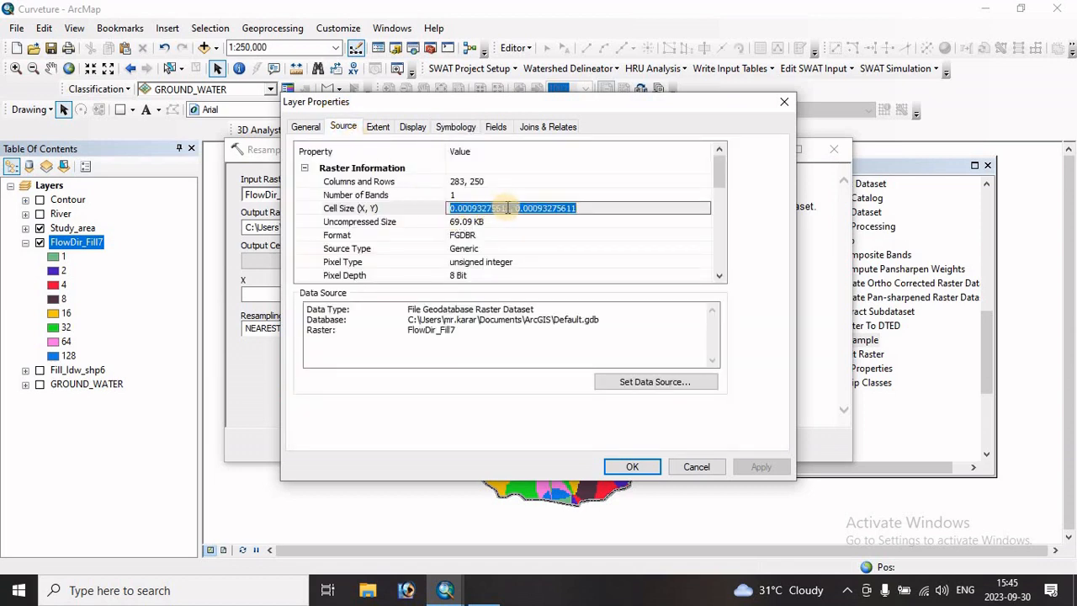
{"action": "left_click", "coordinate": [511, 208]}
{"action": "double_click", "coordinate": [505, 208]}
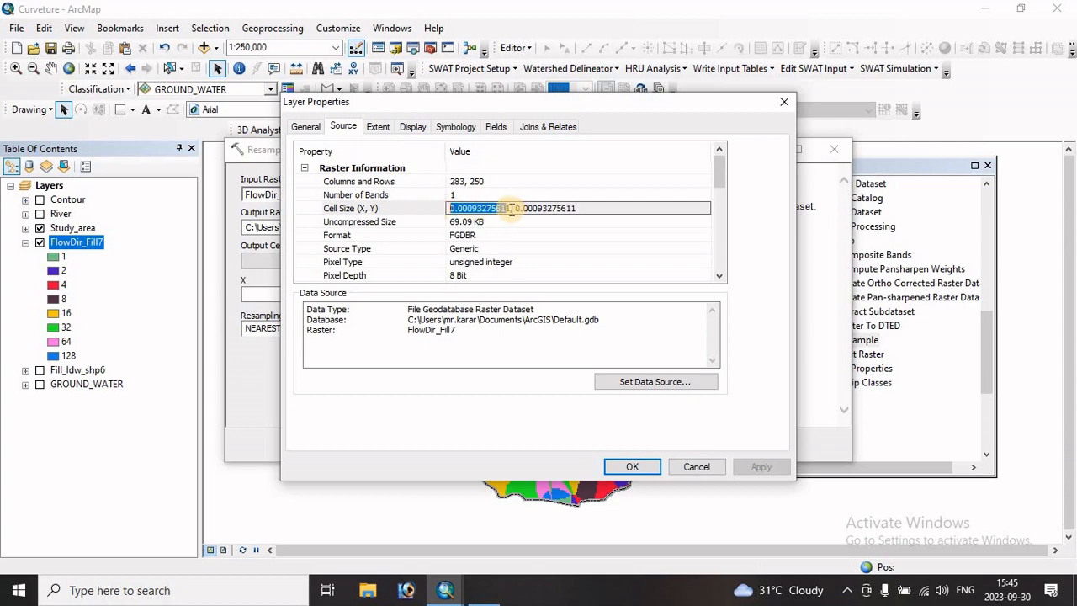
{"action": "left_click", "coordinate": [697, 467]}
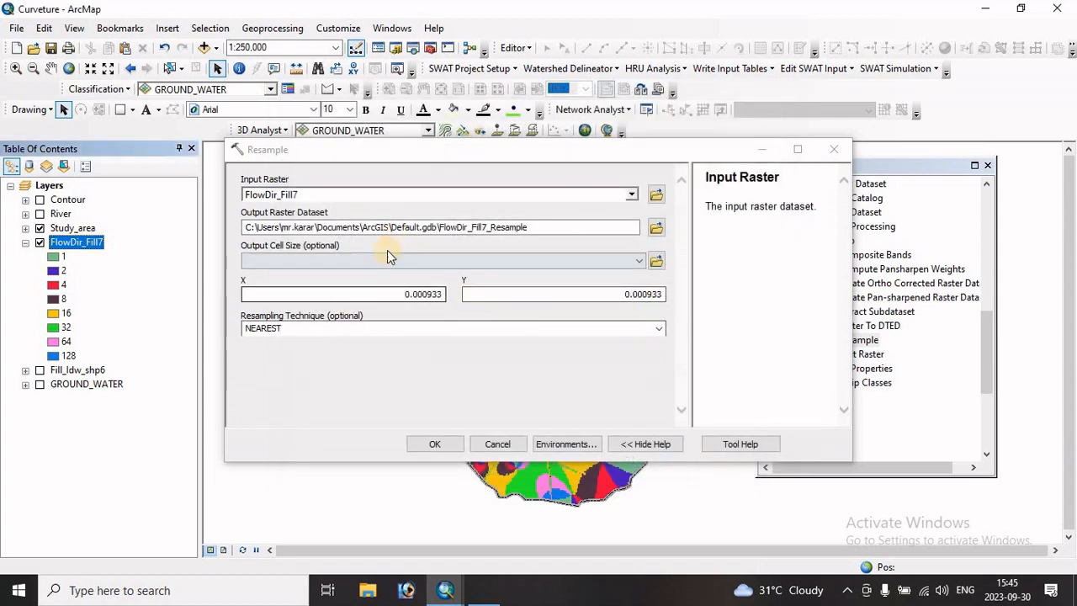
Step: Set both the X and Y output cell sizes of the resampling to 0.00933
{"action": "left_click", "coordinate": [420, 293]}
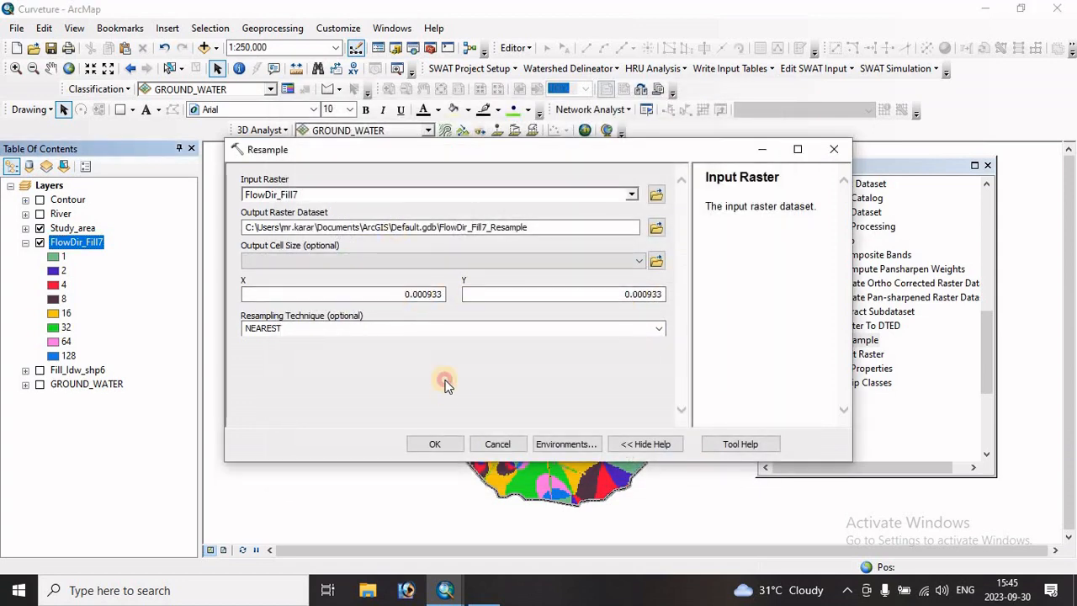
{"action": "key", "text": "Tab"}
{"action": "key", "text": "Tab"}
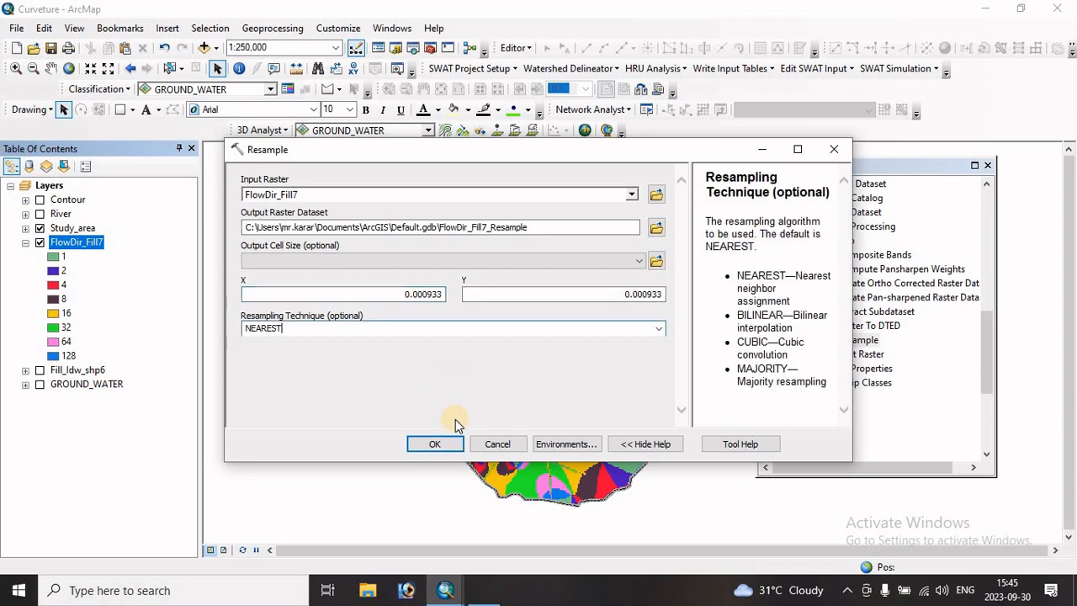
{"action": "left_click", "coordinate": [418, 294]}
{"action": "key", "text": "BackSpace"}
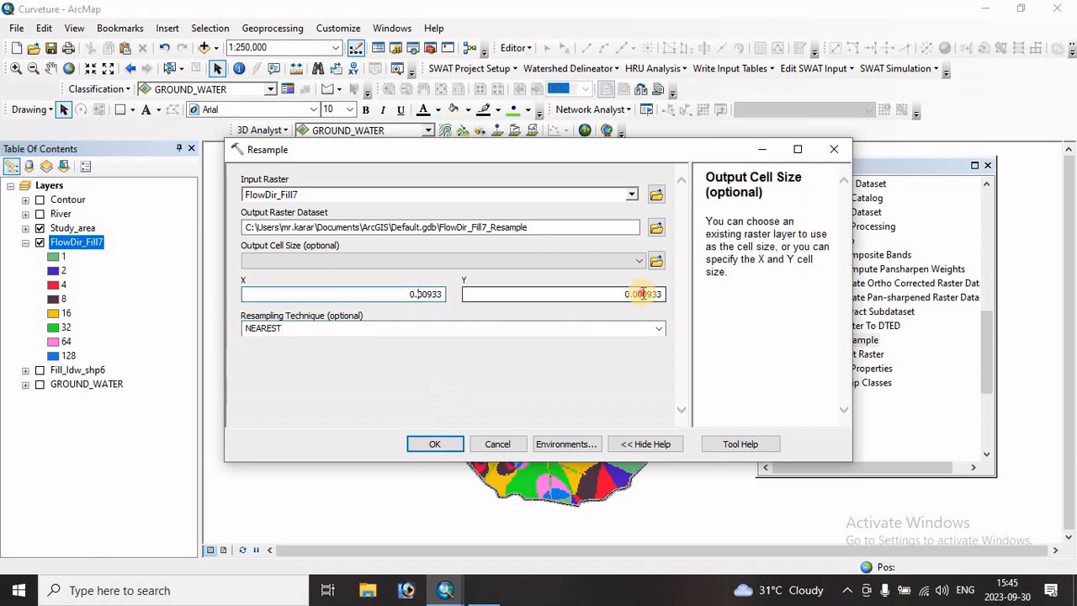
{"action": "left_click", "coordinate": [642, 293]}
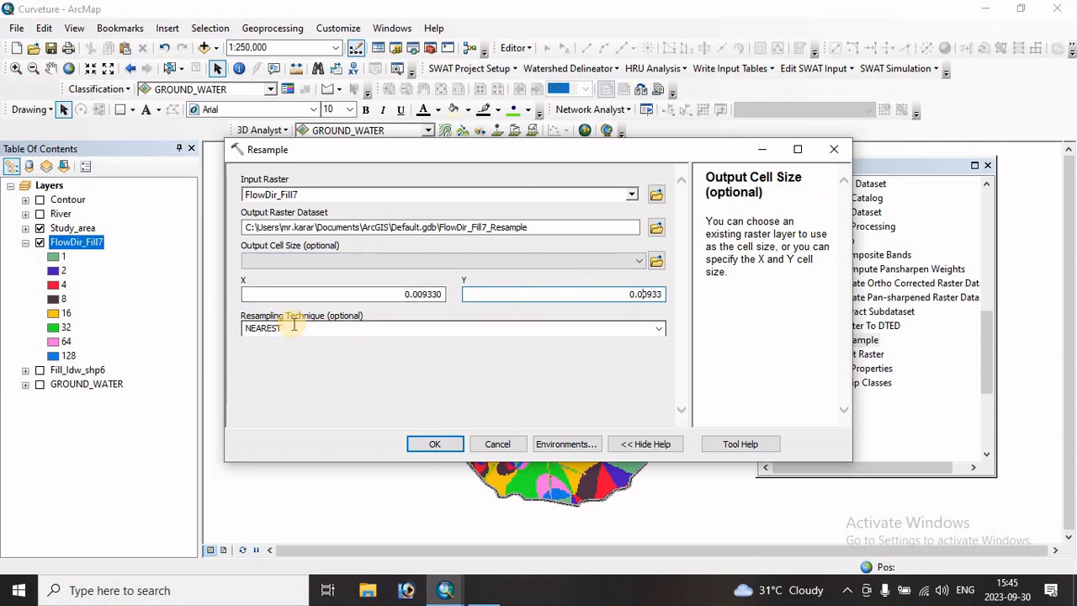
Step: Run the resampling with the NEAREST technique to FlowDir_Fill7_Resample, and collapse and hide the FlowDir_Fill7 layer
{"action": "left_click", "coordinate": [433, 446]}
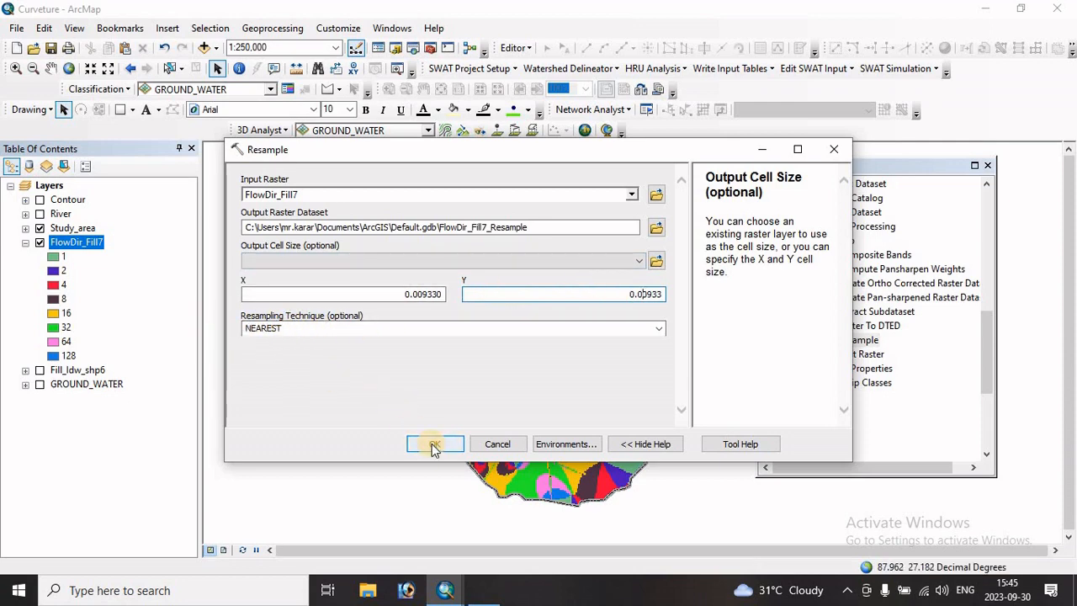
{"action": "left_click", "coordinate": [526, 227]}
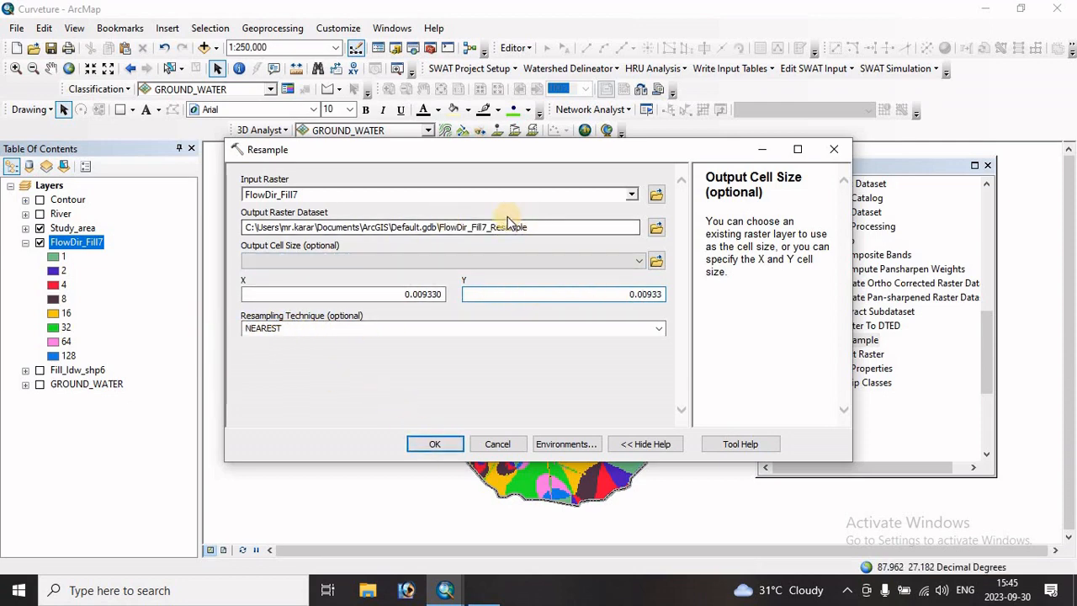
{"action": "left_click", "coordinate": [534, 227]}
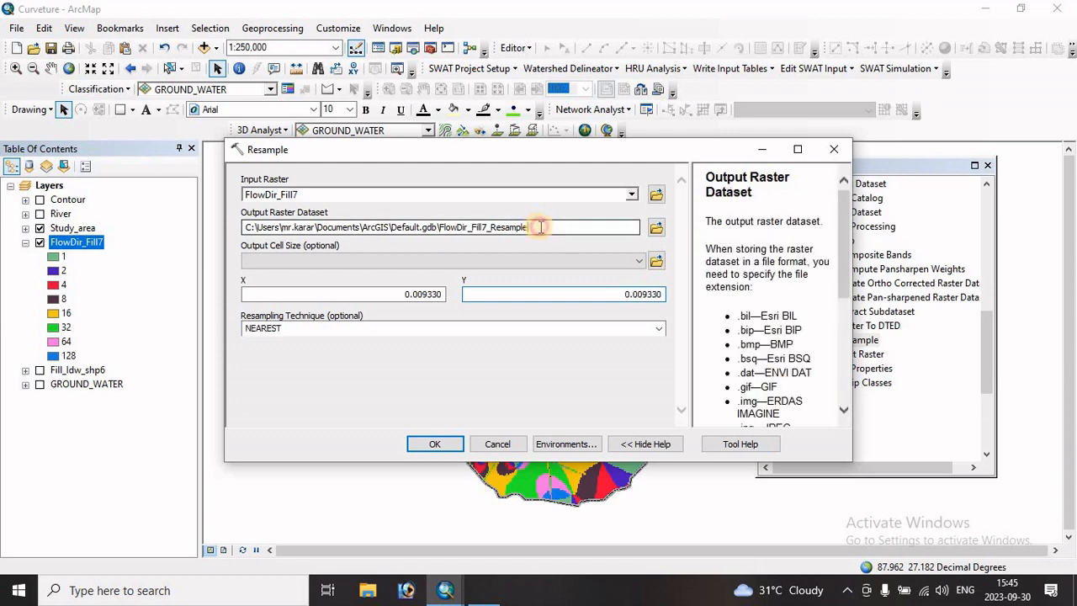
{"action": "left_click", "coordinate": [444, 450]}
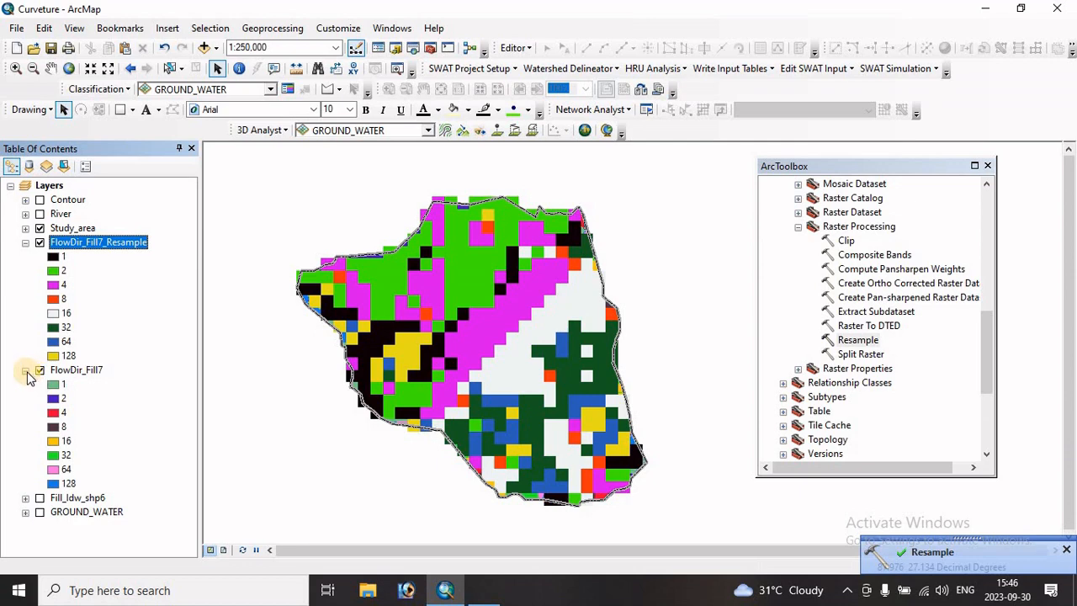
{"action": "left_click", "coordinate": [25, 371]}
{"action": "left_click", "coordinate": [40, 370]}
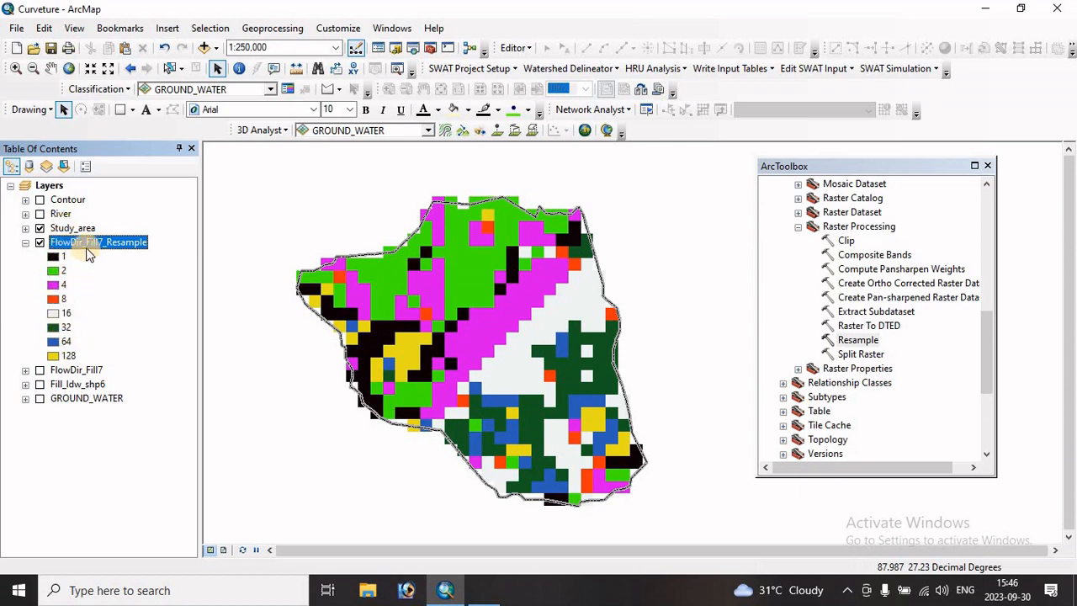
Step: Open the Raster to Point tool from the From Raster conversion tools and set FlowDir_Fill7_Resample as the input raster
{"action": "scroll", "coordinate": [821, 284], "scroll_direction": "up", "scroll_amount": 9}
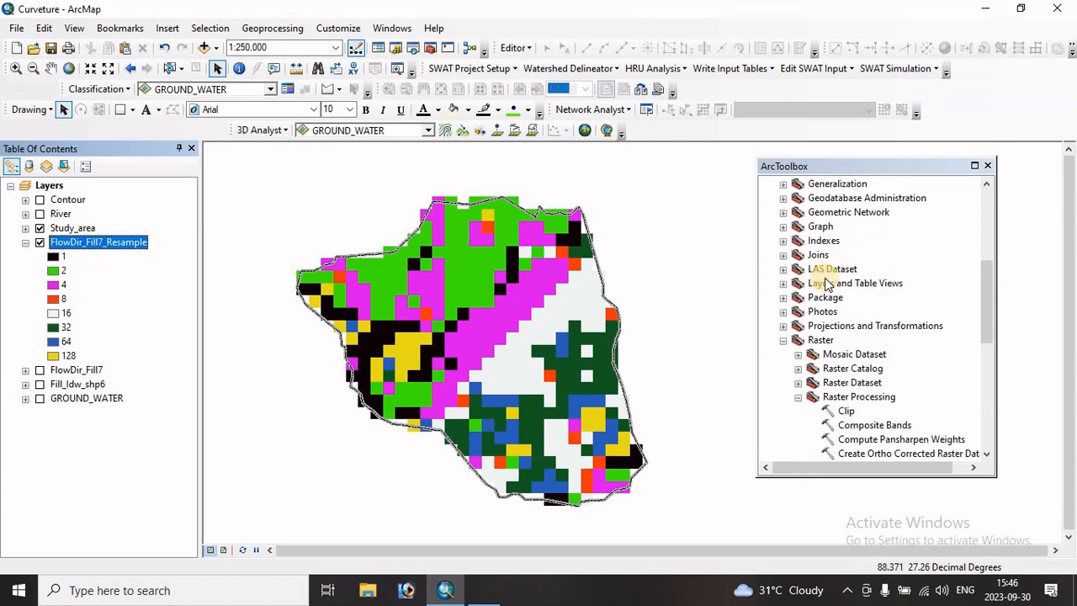
{"action": "double_click", "coordinate": [825, 241]}
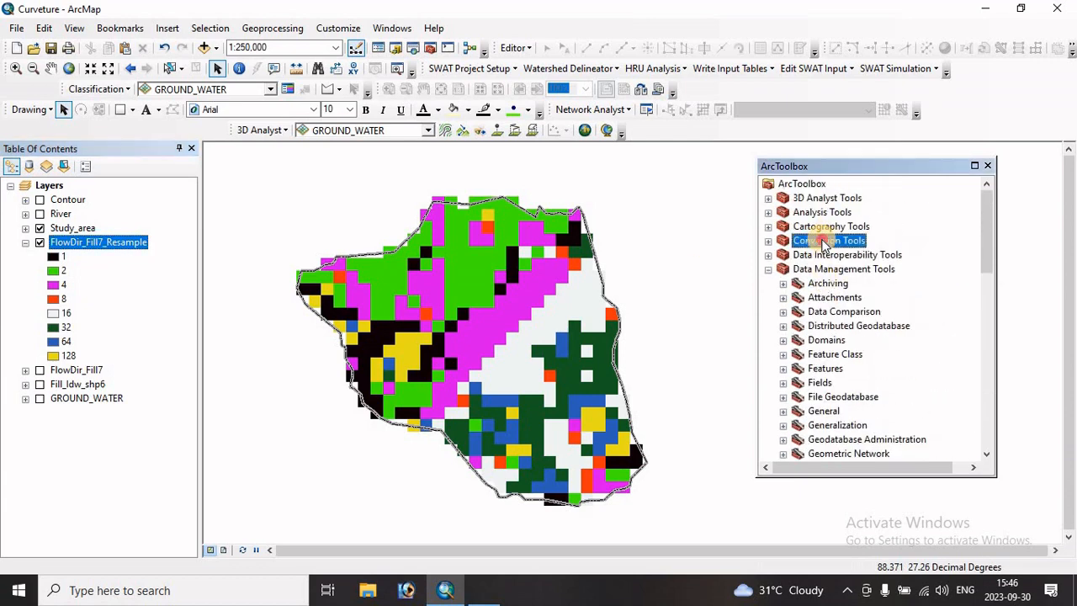
{"action": "scroll", "coordinate": [858, 321], "scroll_direction": "down", "scroll_amount": 2}
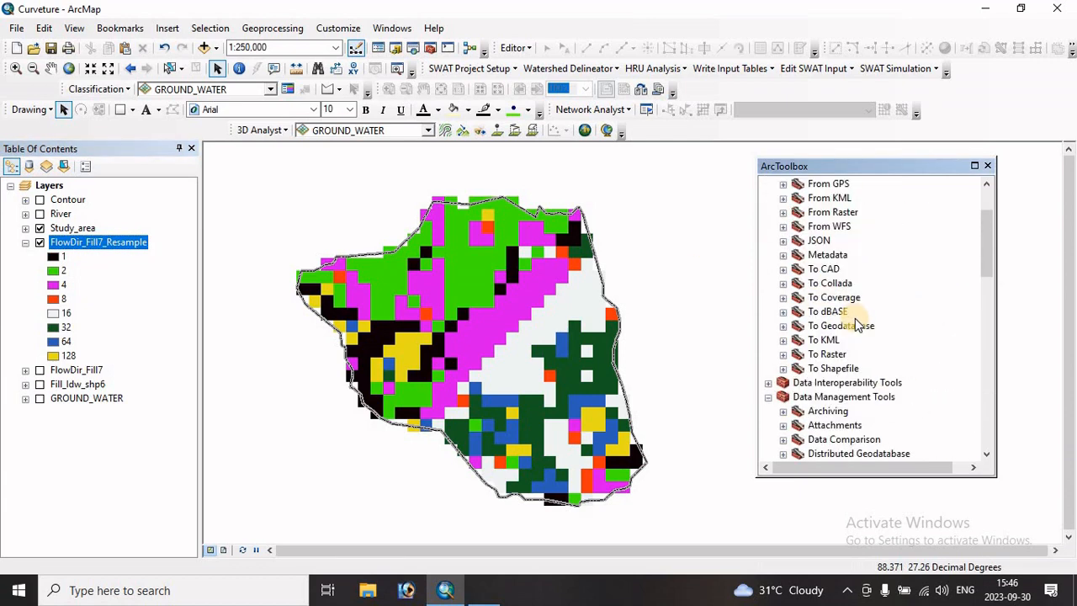
{"action": "scroll", "coordinate": [852, 322], "scroll_direction": "up", "scroll_amount": 2}
{"action": "scroll", "coordinate": [847, 323], "scroll_direction": "down", "scroll_amount": 3}
{"action": "scroll", "coordinate": [842, 320], "scroll_direction": "up", "scroll_amount": 3}
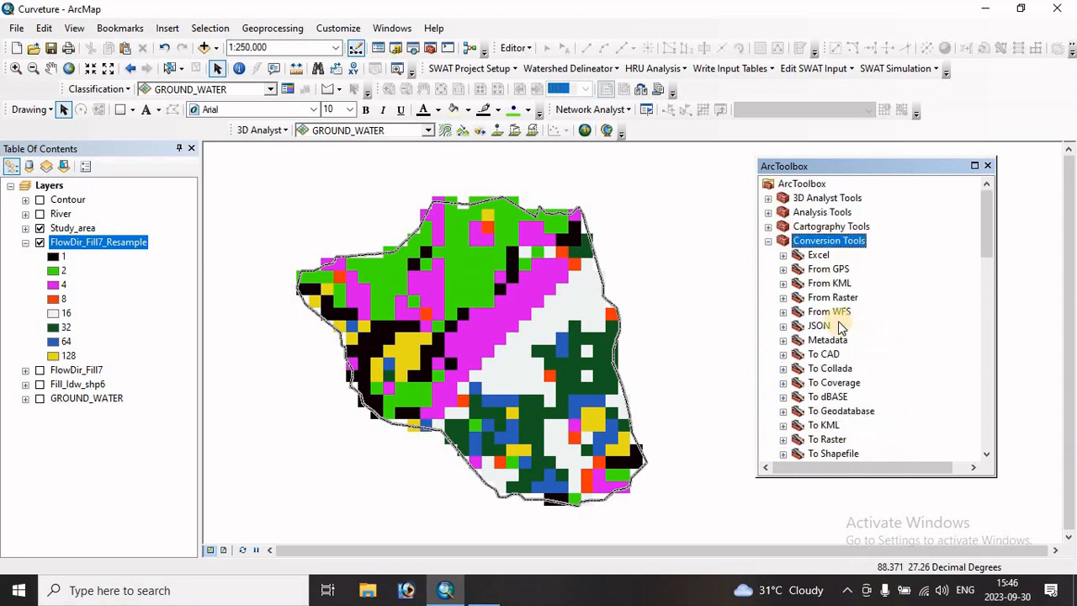
{"action": "double_click", "coordinate": [831, 299]}
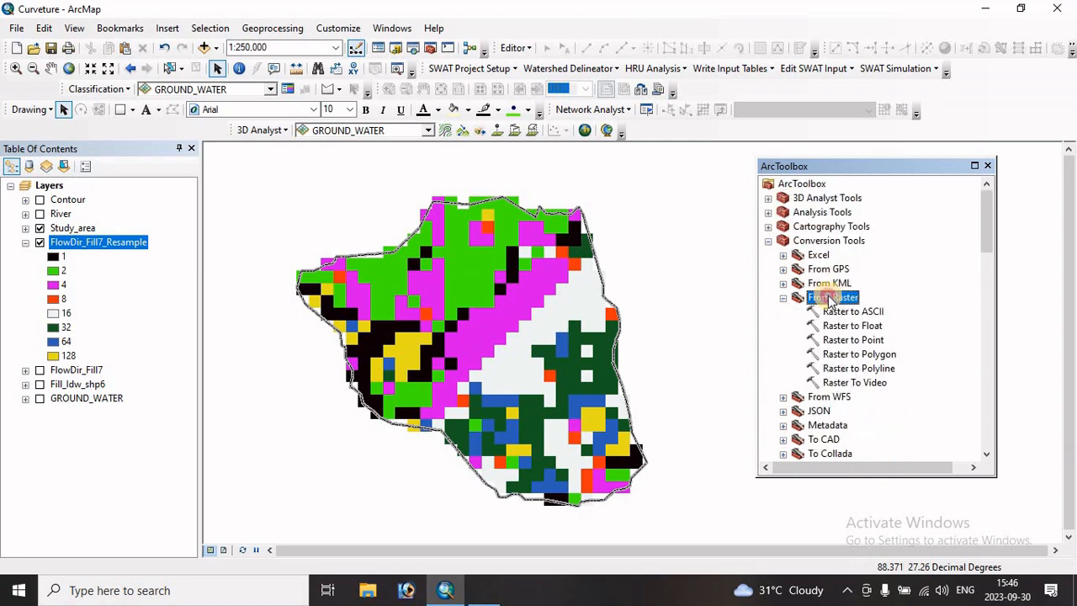
{"action": "double_click", "coordinate": [855, 340]}
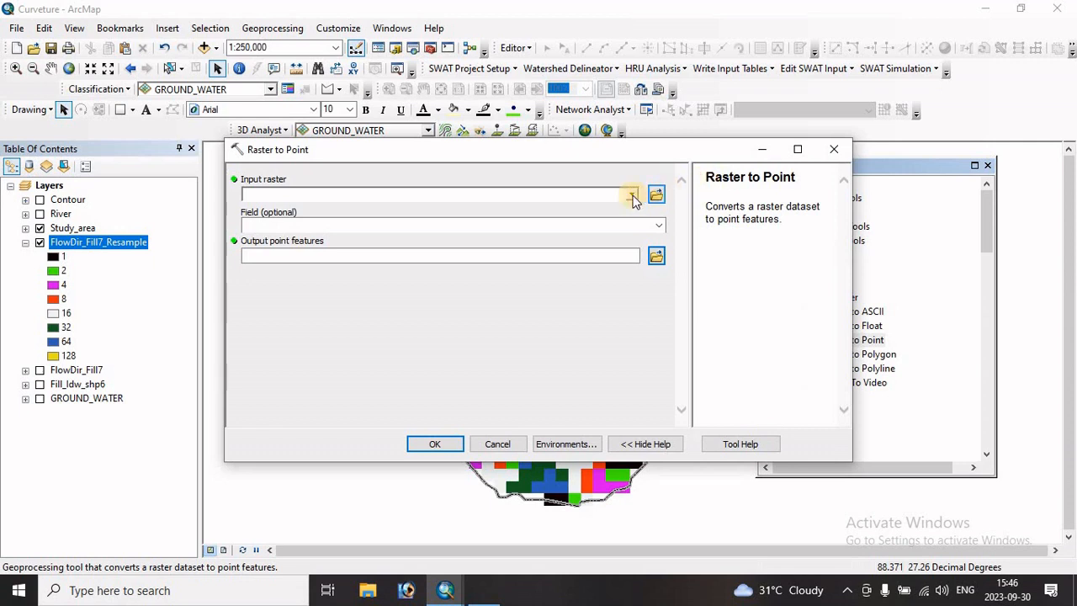
{"action": "left_click", "coordinate": [632, 199]}
{"action": "left_click", "coordinate": [358, 211]}
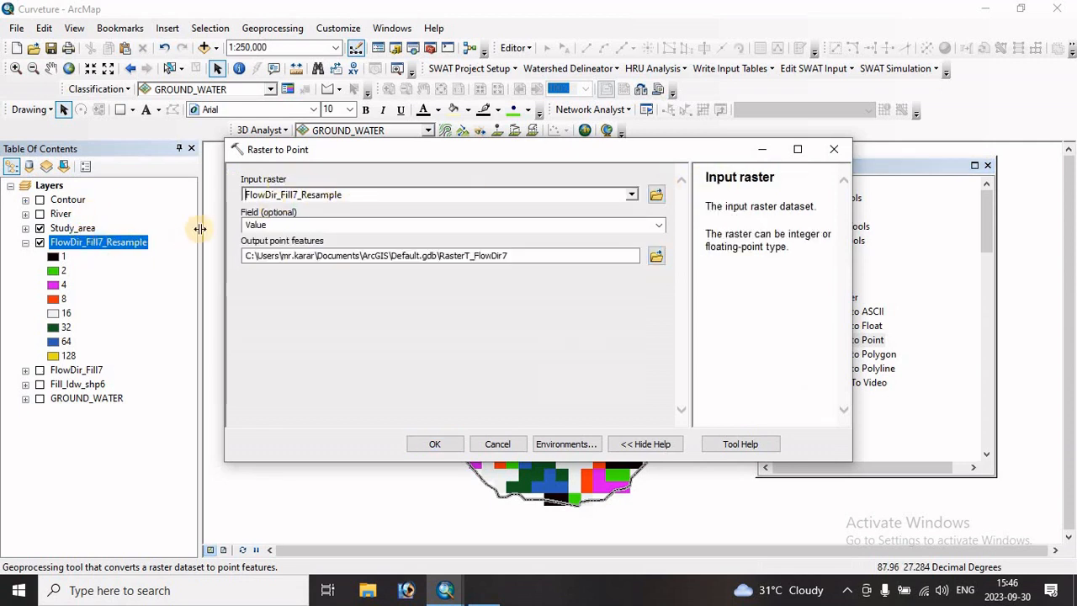
Step: Name the output point features ZZZZZ in the default geodatabase and run the conversion with the Value field
{"action": "left_click", "coordinate": [275, 225]}
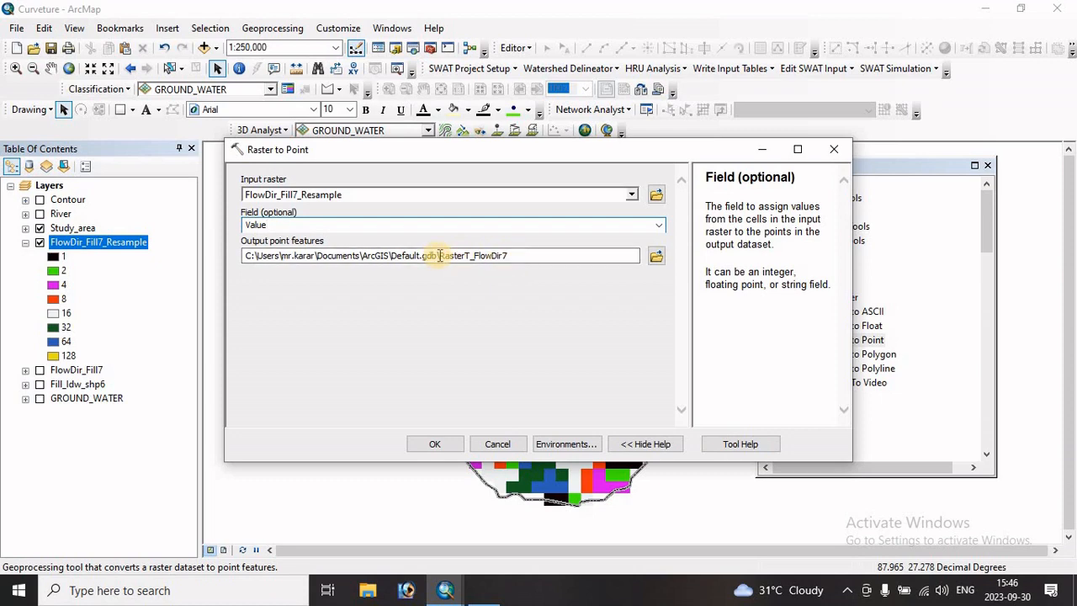
{"action": "left_click_drag", "start_coordinate": [441, 255], "coordinate": [532, 255]}
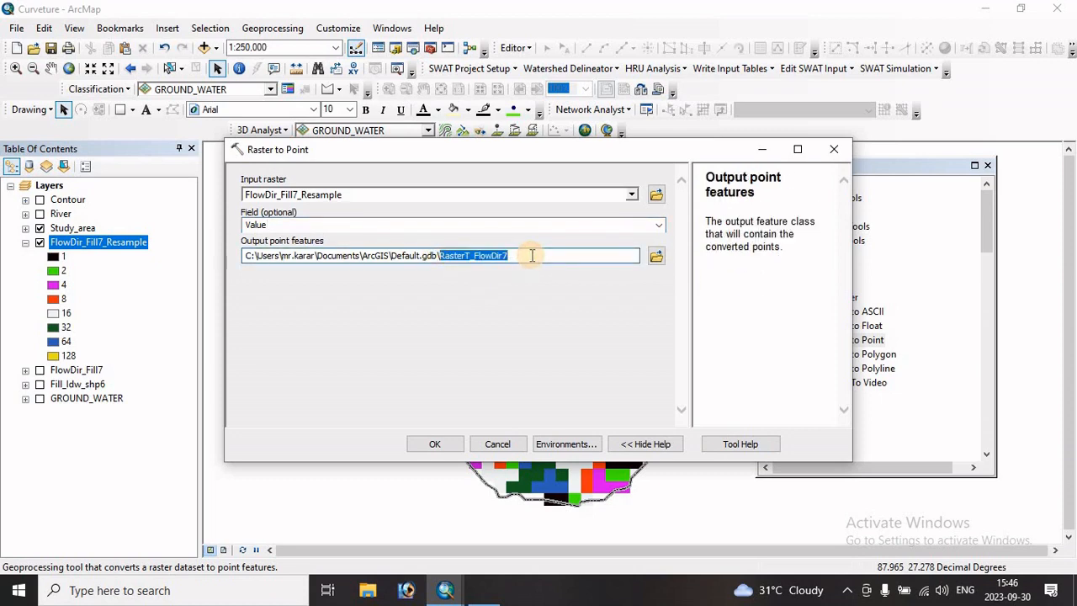
{"action": "type", "text": "ZZZZZ"}
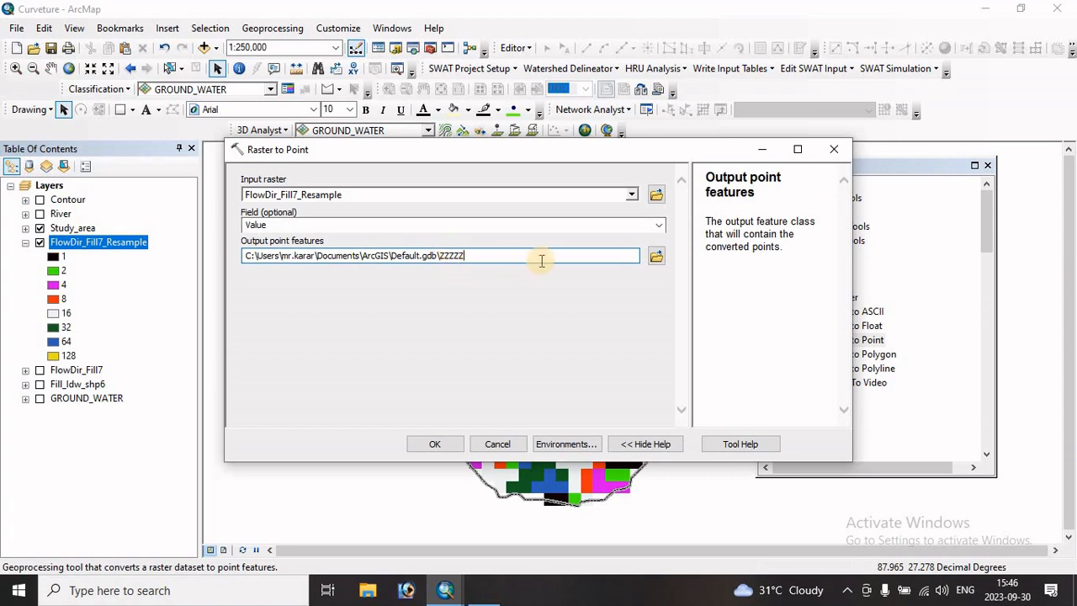
{"action": "left_click", "coordinate": [440, 444]}
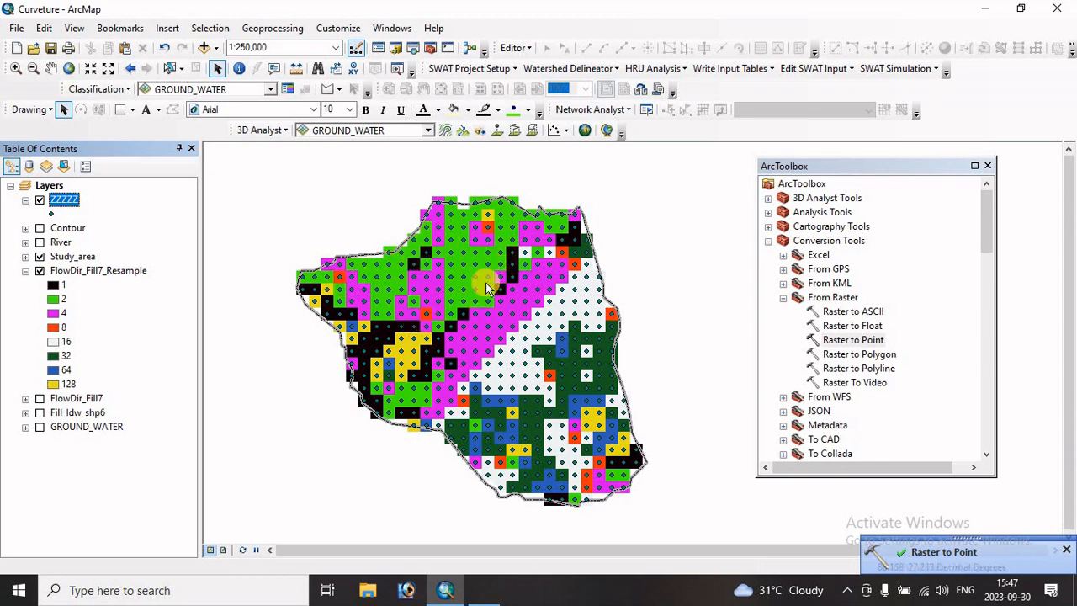
Step: Hide and collapse the FlowDir_Fill7_Resample layer so that only the points and study area are drawn
{"action": "scroll", "coordinate": [439, 215], "scroll_direction": "up", "scroll_amount": 2}
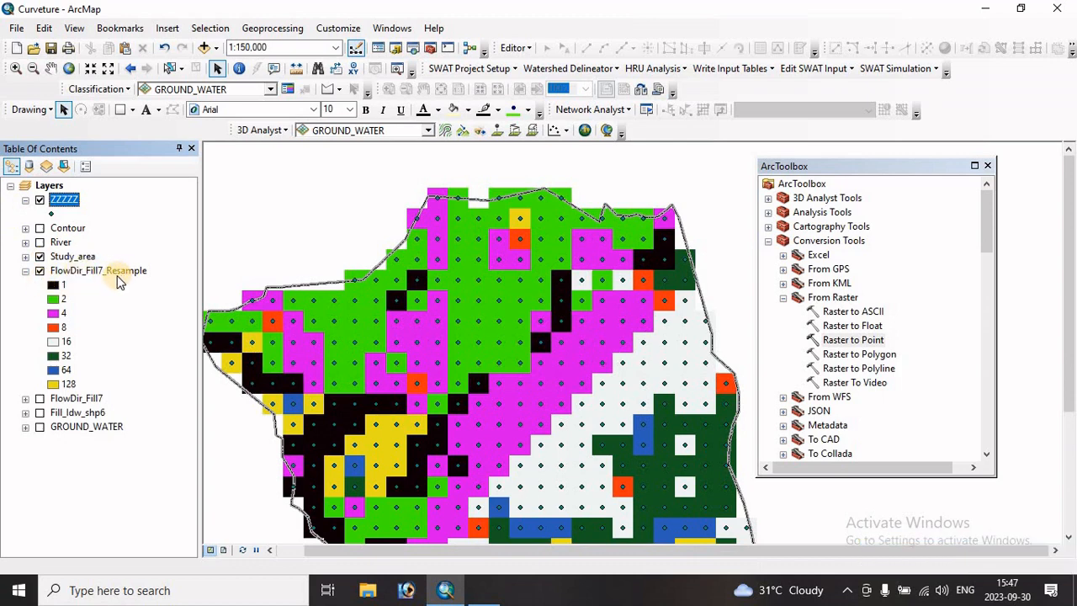
{"action": "left_click", "coordinate": [40, 271]}
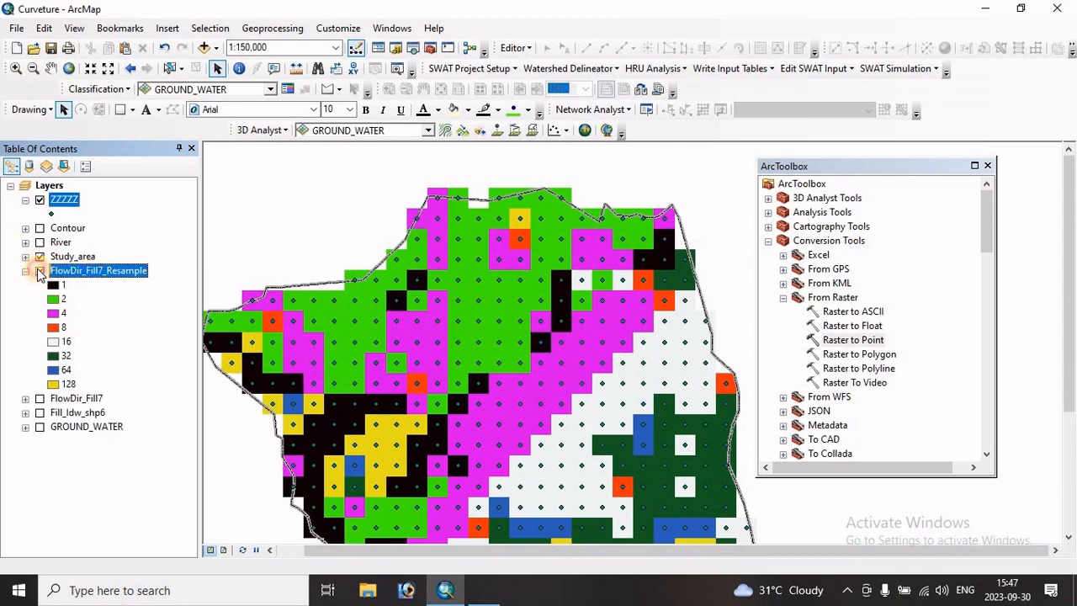
{"action": "left_click", "coordinate": [26, 270]}
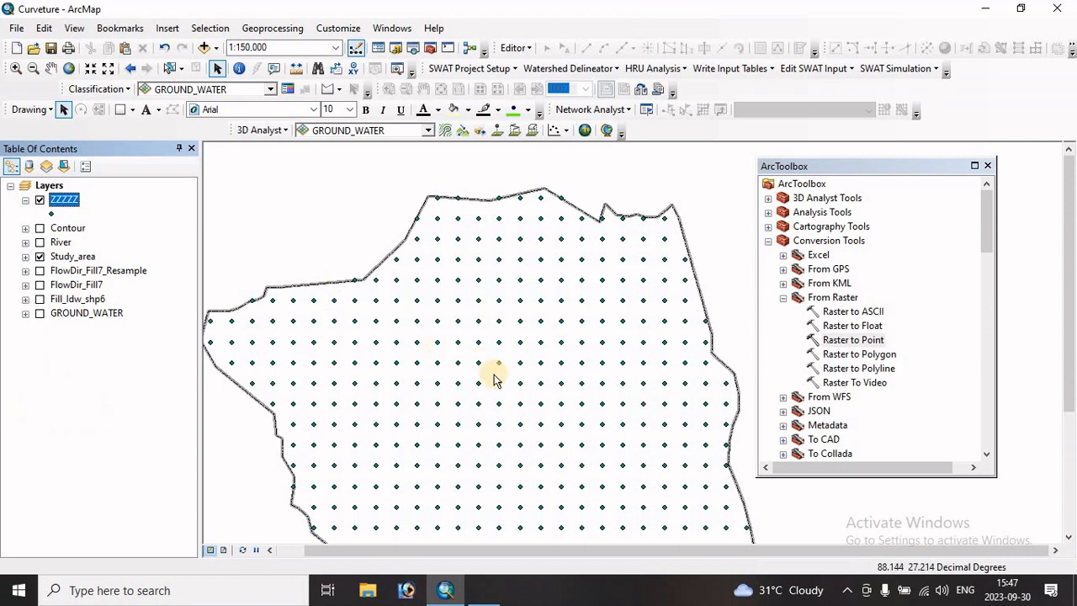
{"action": "left_click_drag", "start_coordinate": [493, 378], "coordinate": [526, 286]}
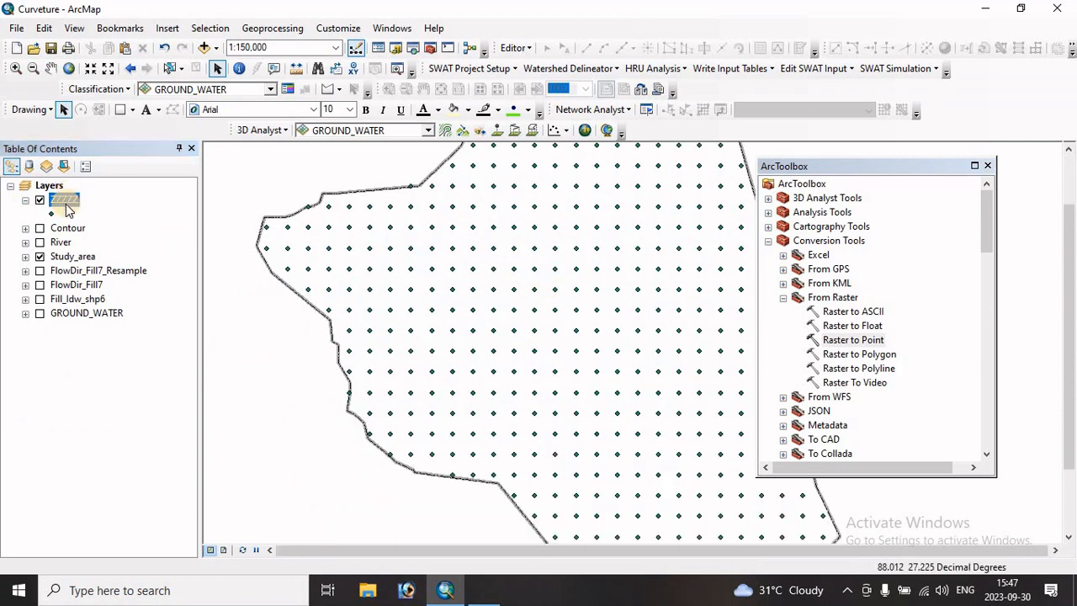
Step: Examine the grid_code values in the ZZZZZ attribute table sorted in ascending order, and close the table
{"action": "right_click", "coordinate": [64, 200]}
{"action": "left_click", "coordinate": [163, 245]}
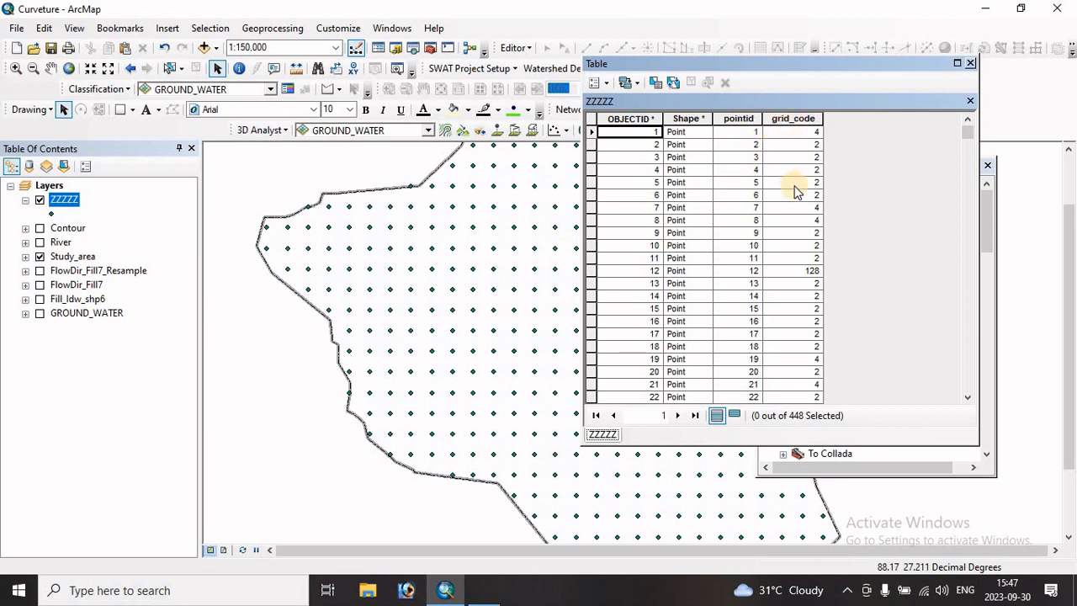
{"action": "left_click", "coordinate": [797, 120]}
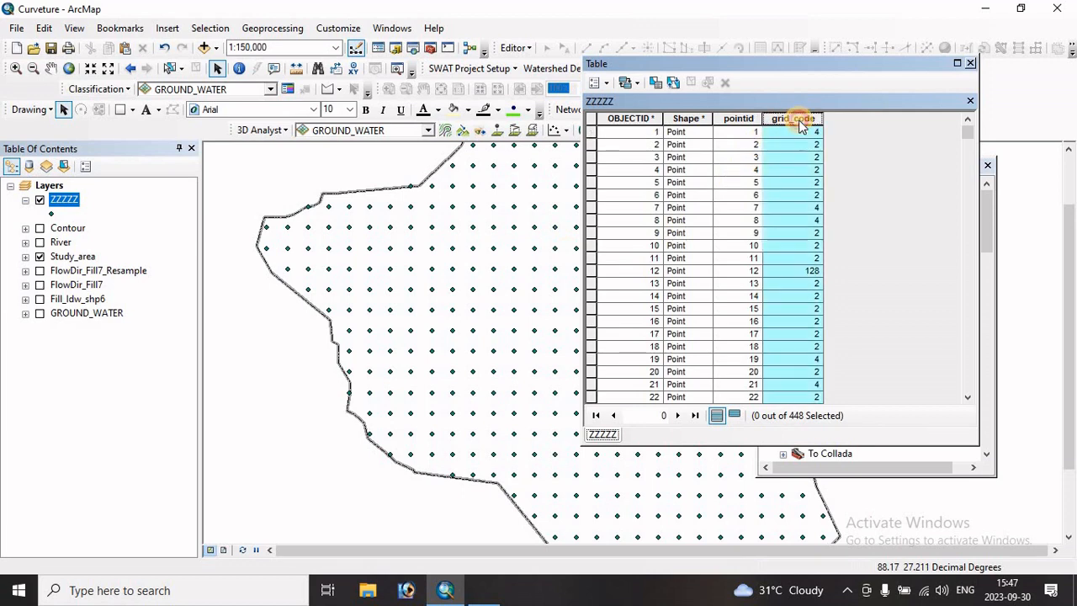
{"action": "right_click", "coordinate": [796, 120]}
{"action": "left_click", "coordinate": [839, 130]}
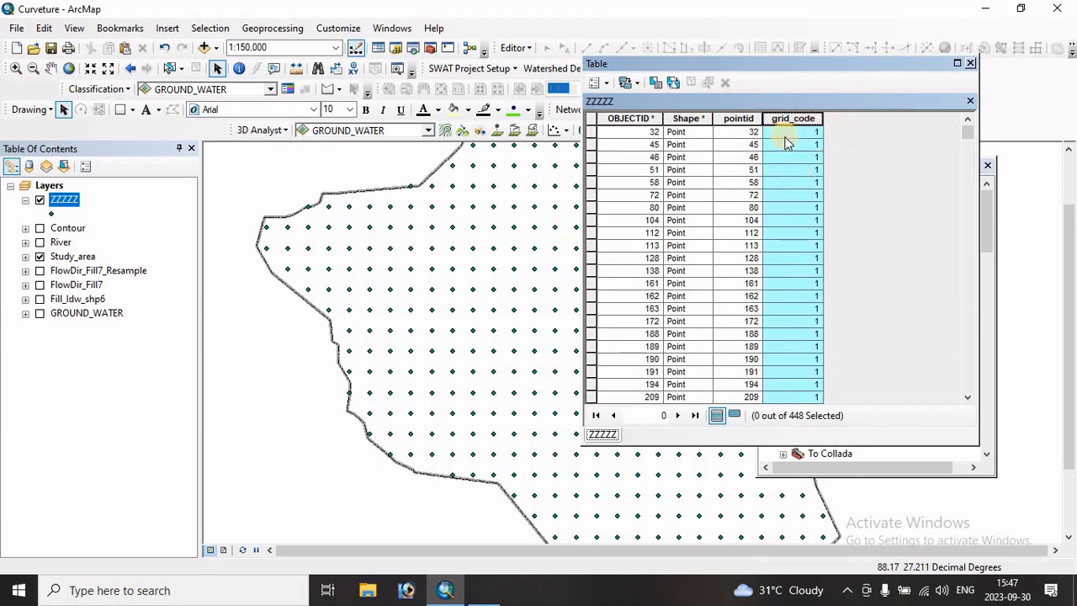
{"action": "scroll", "coordinate": [793, 277], "scroll_direction": "down", "scroll_amount": 5}
{"action": "scroll", "coordinate": [793, 277], "scroll_direction": "down", "scroll_amount": 20}
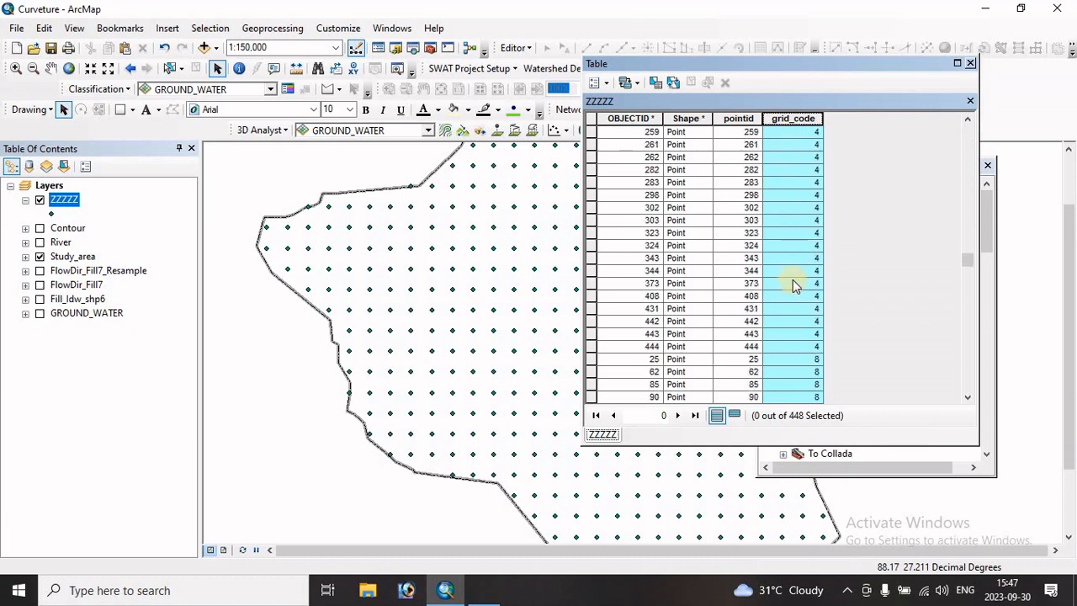
{"action": "scroll", "coordinate": [793, 283], "scroll_direction": "up", "scroll_amount": 5}
{"action": "left_click", "coordinate": [971, 64]}
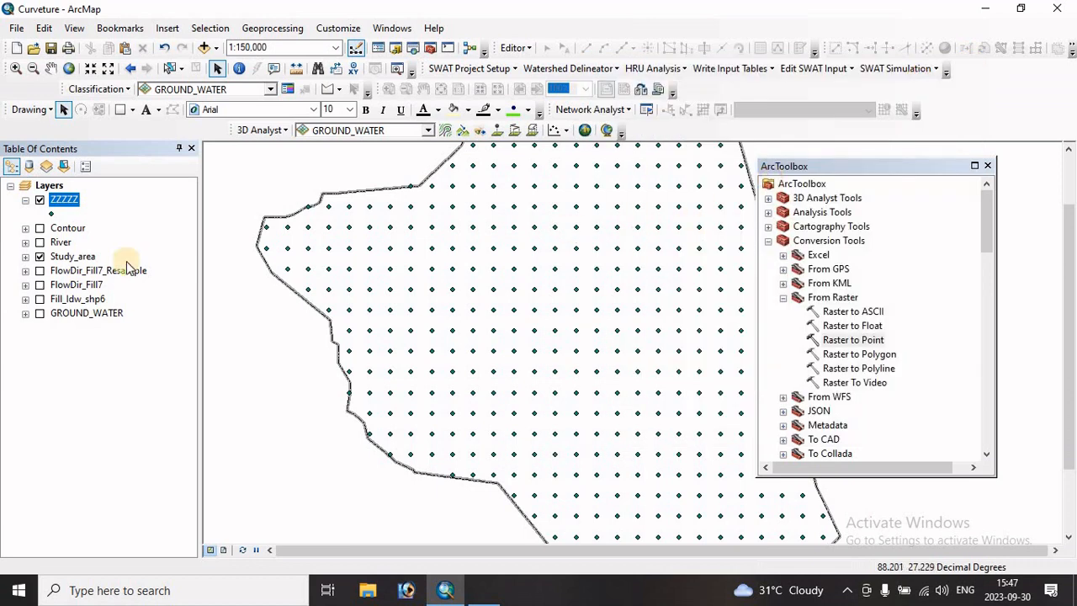
Step: Symbolize the ZZZZZ point layer by unique values of the grid_code field and add all its values
{"action": "right_click", "coordinate": [64, 206]}
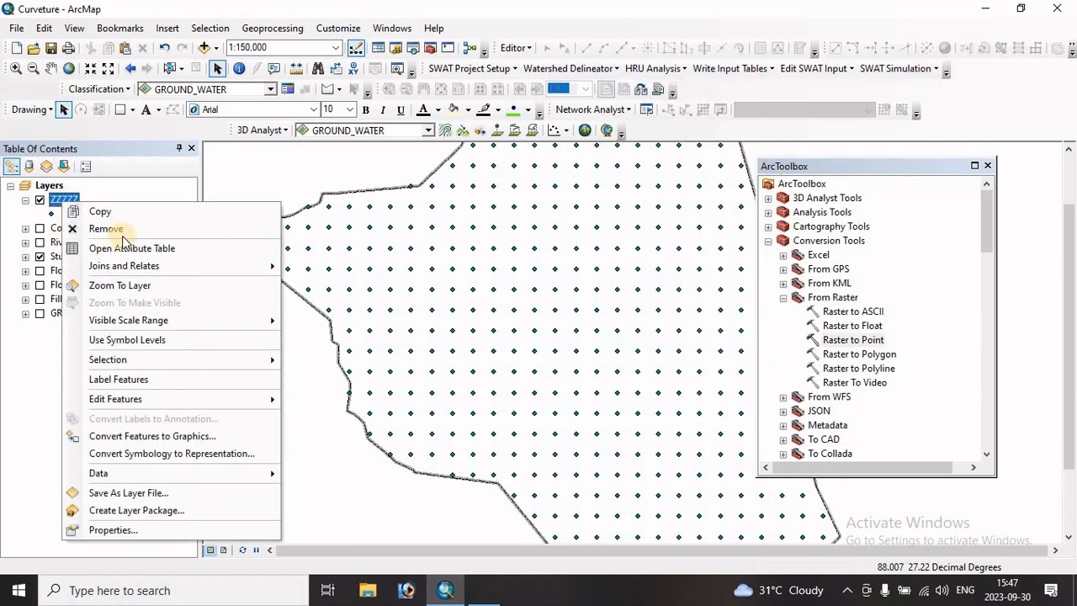
{"action": "left_click", "coordinate": [99, 530]}
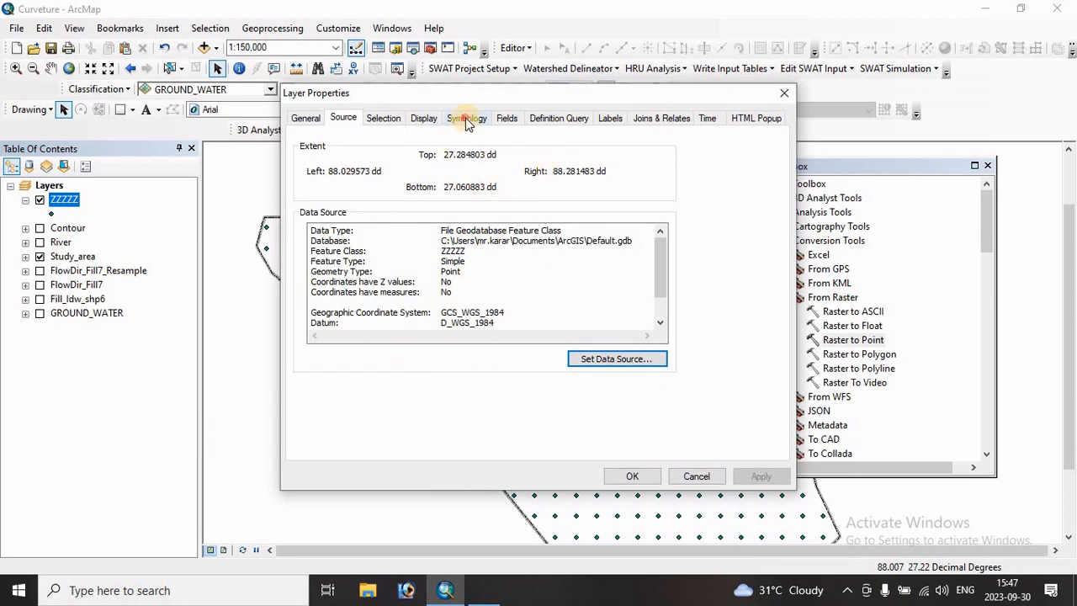
{"action": "left_click", "coordinate": [467, 120]}
{"action": "left_click", "coordinate": [318, 174]}
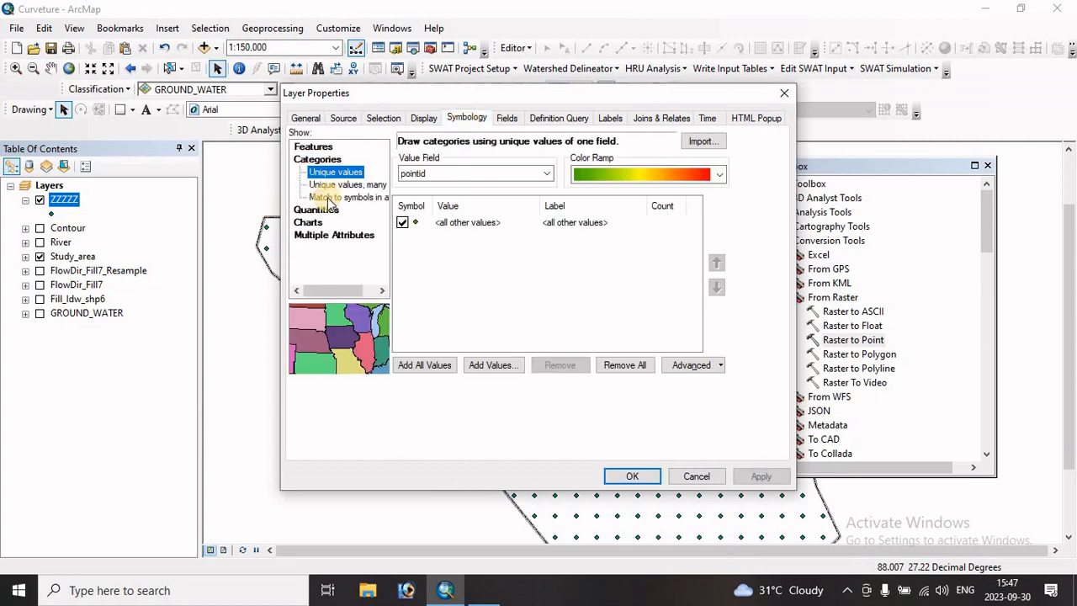
{"action": "left_click", "coordinate": [503, 176]}
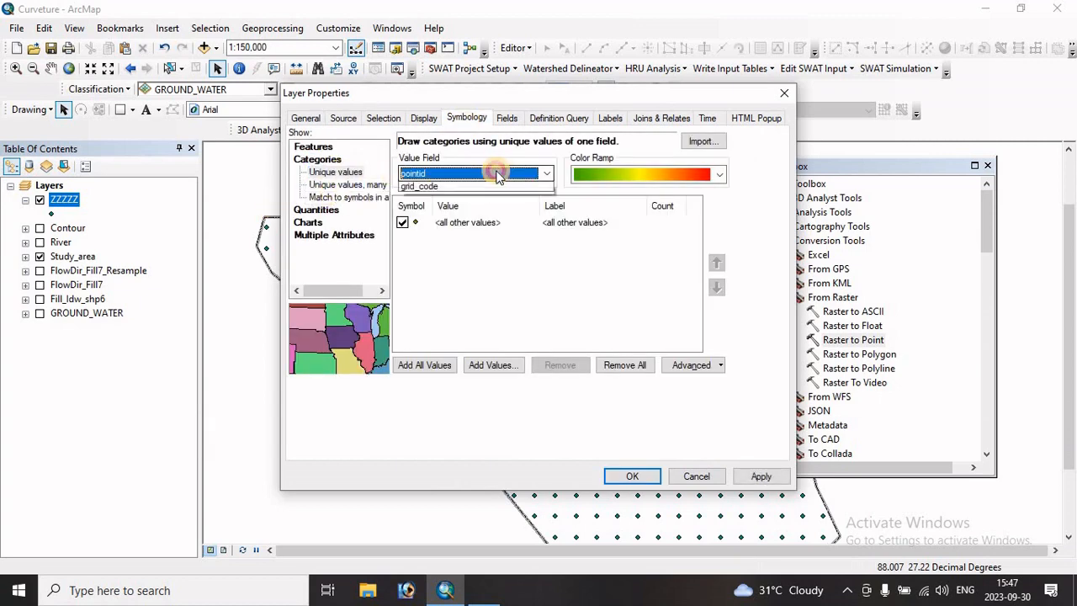
{"action": "left_click", "coordinate": [428, 204]}
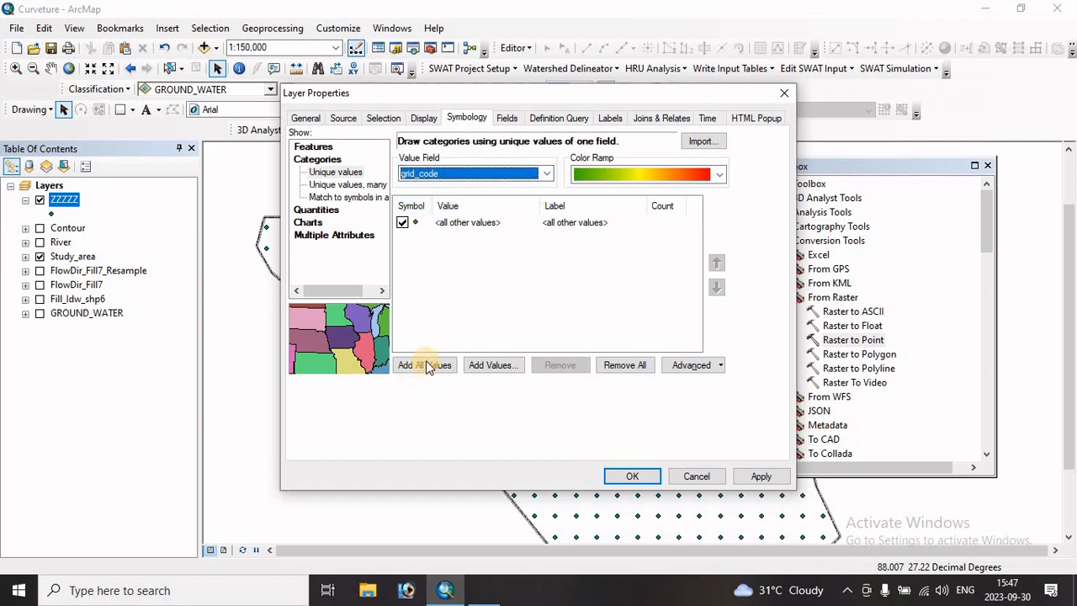
{"action": "left_click", "coordinate": [426, 364]}
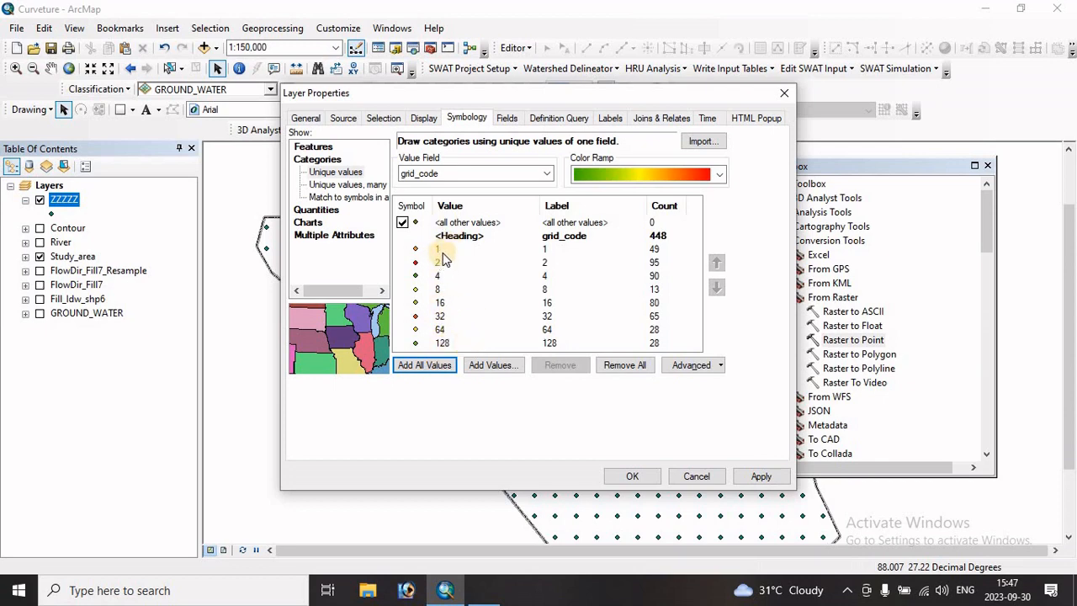
Step: Examine the direction codes and rotation angles in the ARCGIS-FLOWDIRECTION-CODE.jpg image, and return to the layer's symbology in ArcMap
{"action": "left_click", "coordinate": [484, 590]}
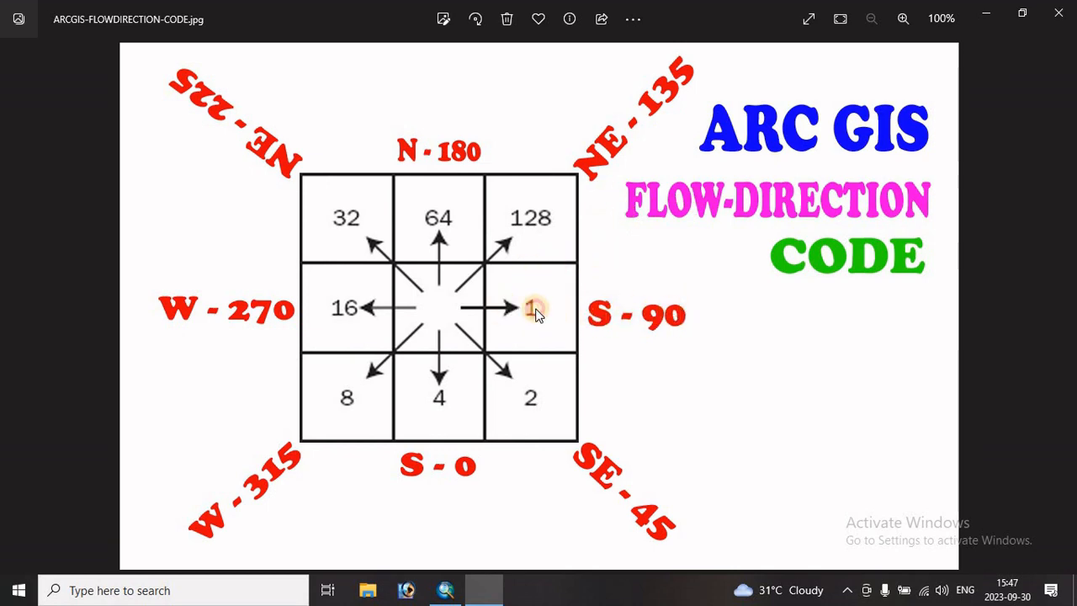
{"action": "scroll", "coordinate": [536, 313], "scroll_direction": "up", "scroll_amount": 2}
{"action": "scroll", "coordinate": [536, 313], "scroll_direction": "up", "scroll_amount": 1}
{"action": "scroll", "coordinate": [535, 320], "scroll_direction": "down", "scroll_amount": 2}
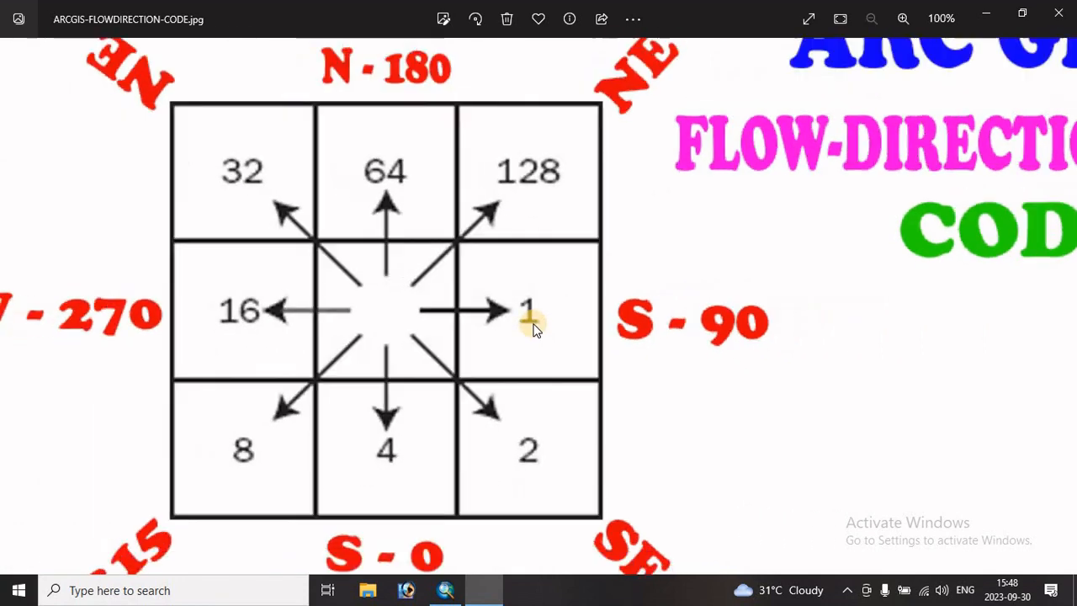
{"action": "scroll", "coordinate": [528, 320], "scroll_direction": "down", "scroll_amount": 2}
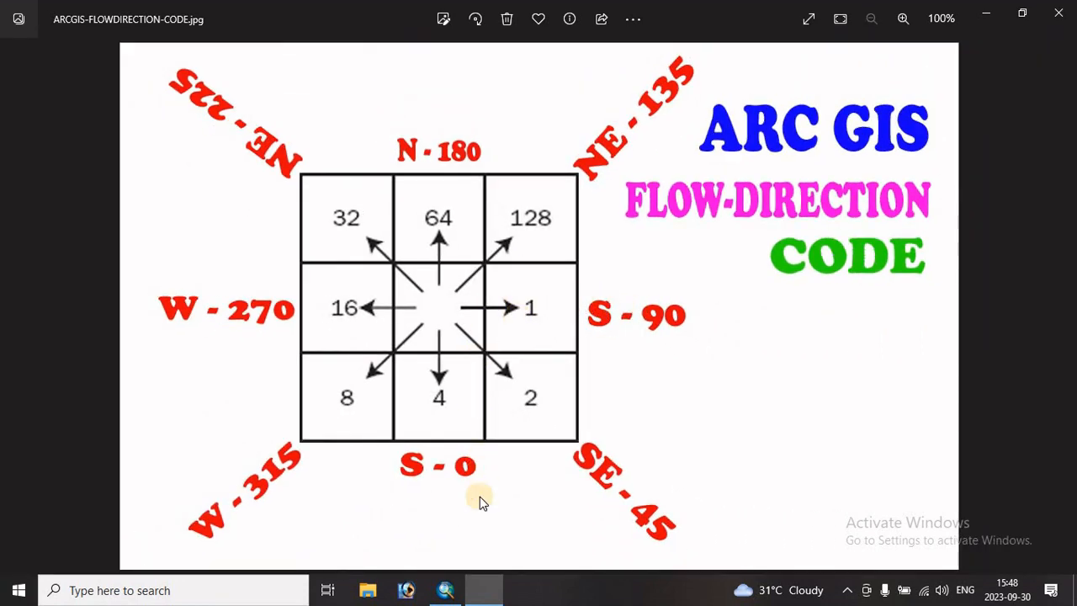
{"action": "left_click", "coordinate": [445, 590]}
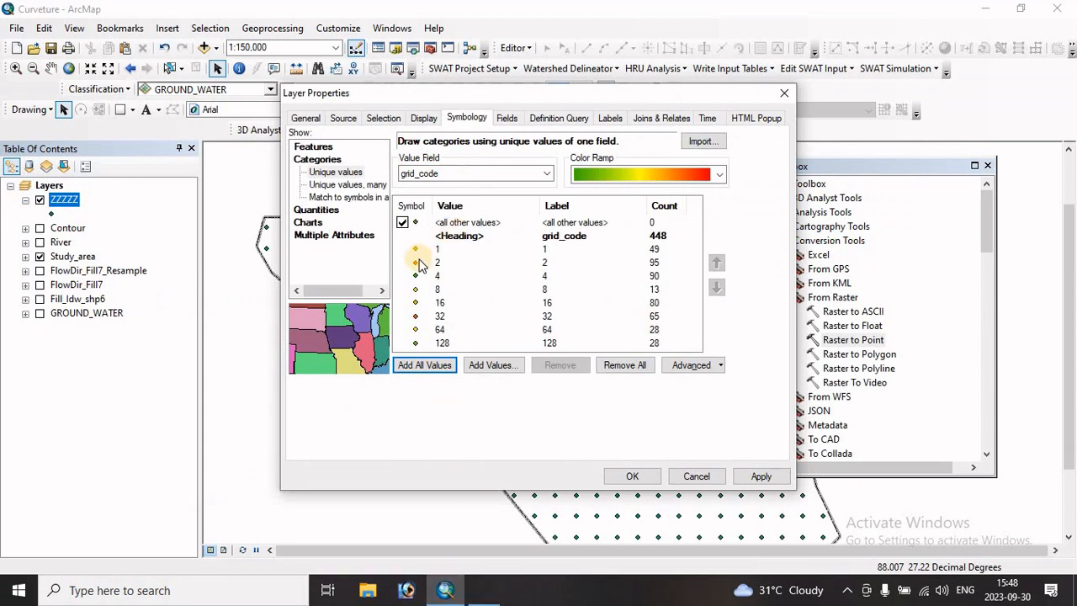
Step: For the symbol of grid_code value 1, search all styles for CUTT and choose the Cutting Plane Arrow
{"action": "double_click", "coordinate": [415, 251]}
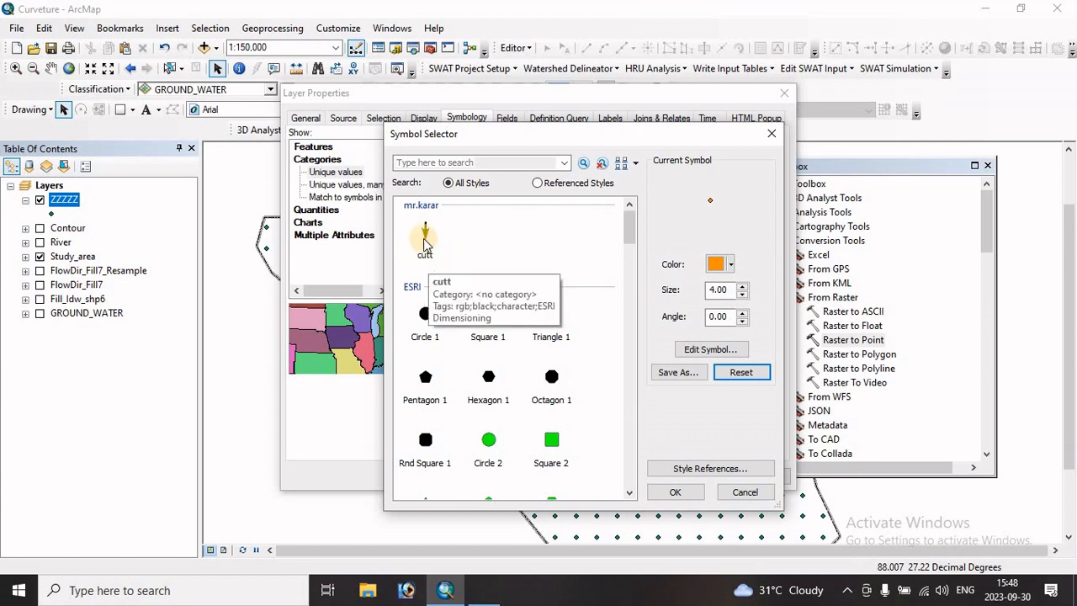
{"action": "left_click", "coordinate": [425, 242]}
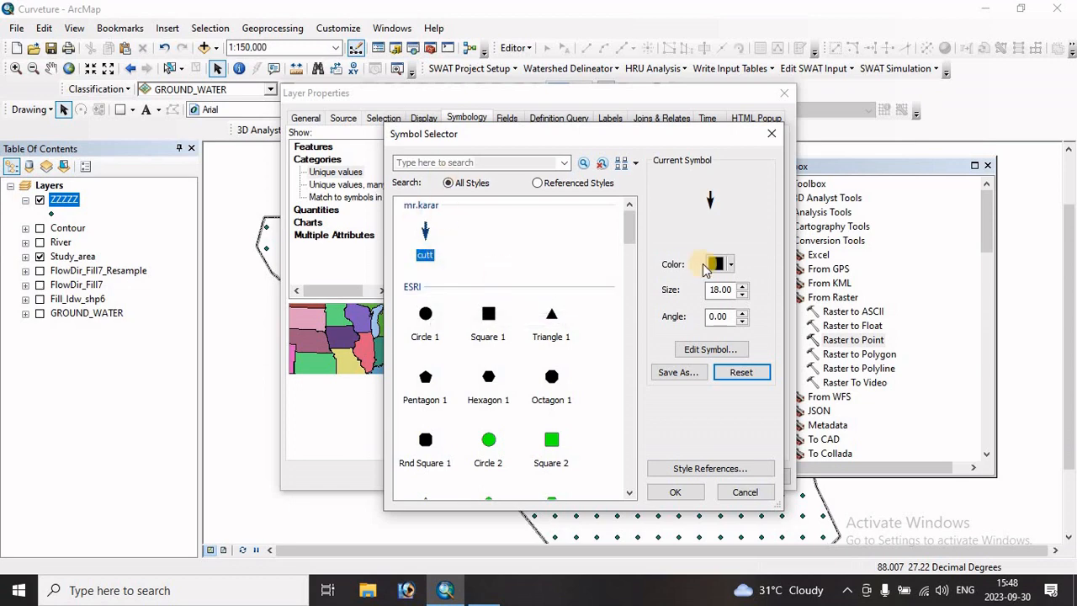
{"action": "scroll", "coordinate": [488, 303], "scroll_direction": "down", "scroll_amount": 10}
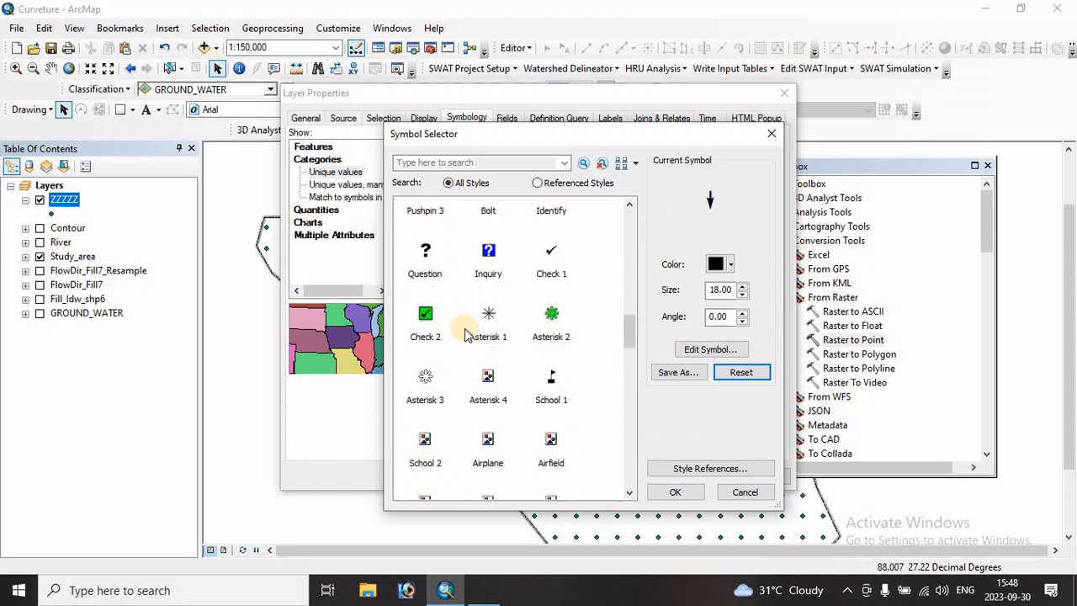
{"action": "scroll", "coordinate": [520, 312], "scroll_direction": "up", "scroll_amount": 10}
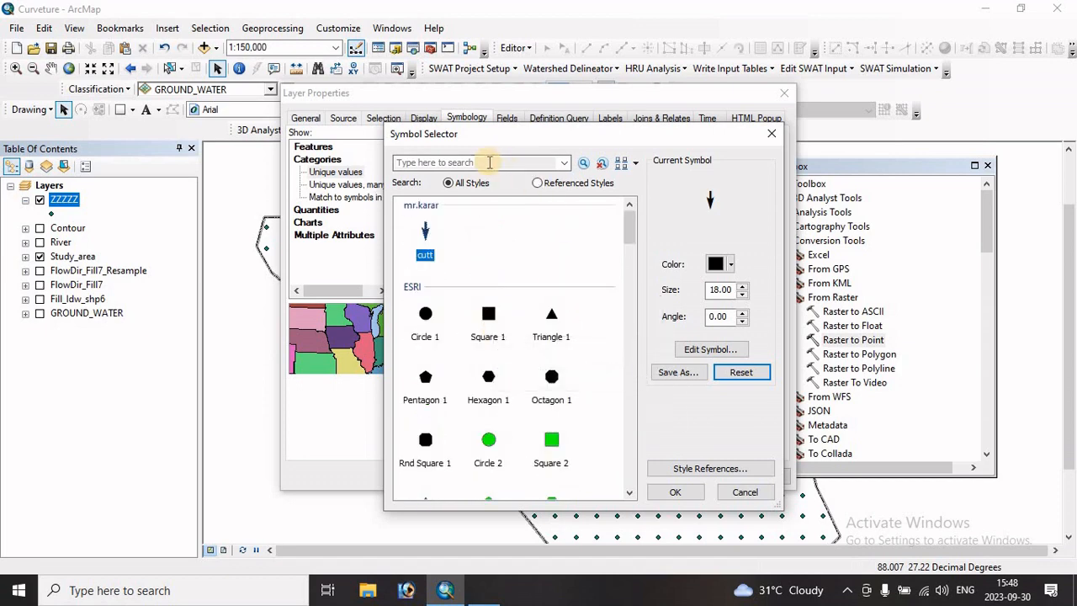
{"action": "left_click", "coordinate": [488, 162]}
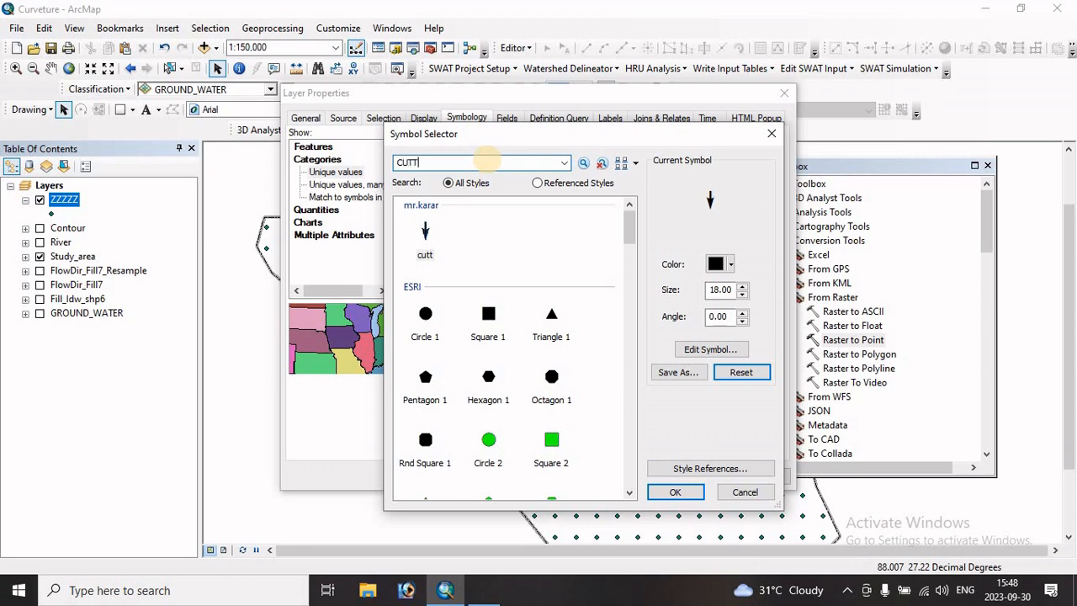
{"action": "key", "text": "Return"}
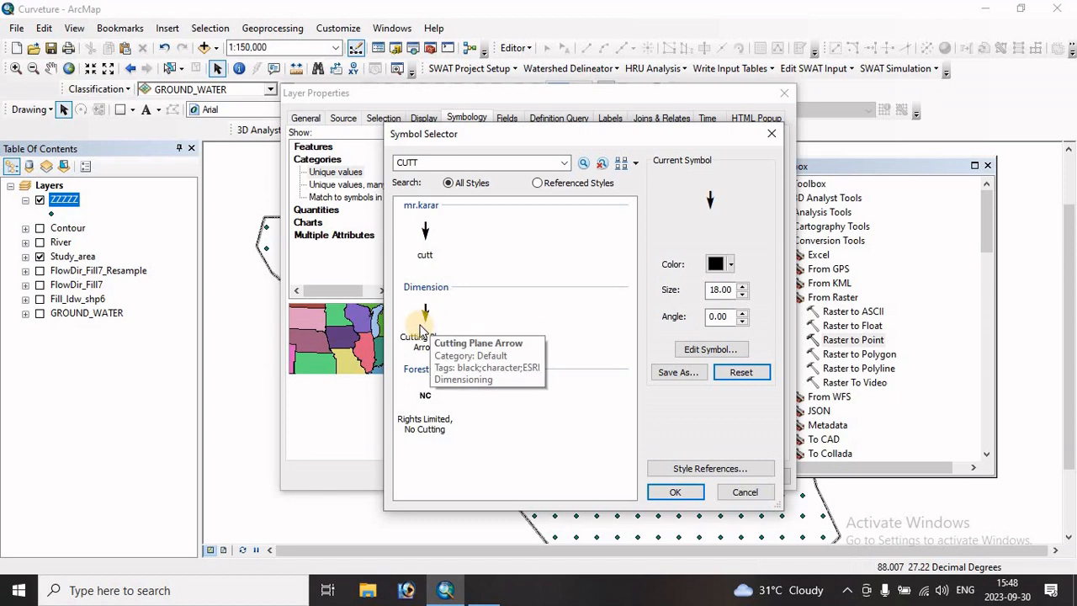
{"action": "left_click", "coordinate": [423, 324]}
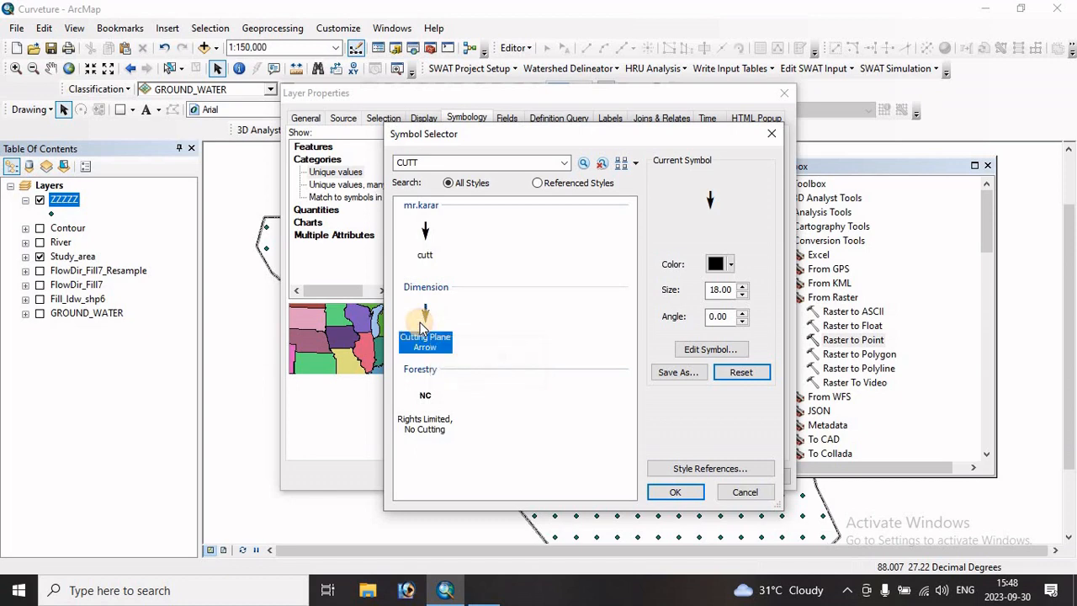
Step: Save the arrow symbol to the personal style as DDDD and apply the arrow to grid_code value 1
{"action": "left_click", "coordinate": [678, 372]}
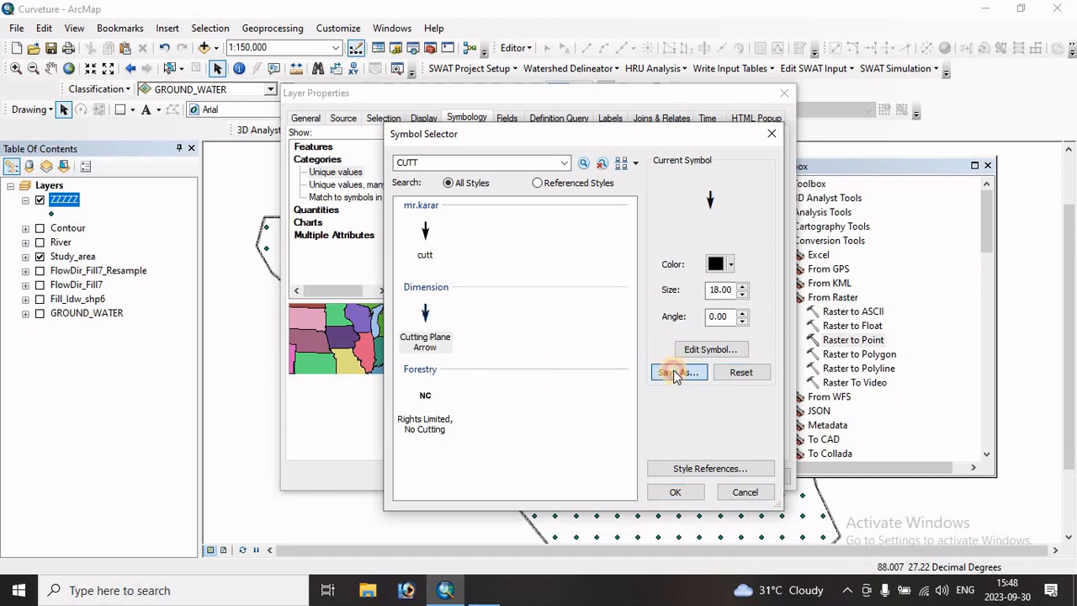
{"action": "left_click", "coordinate": [524, 259]}
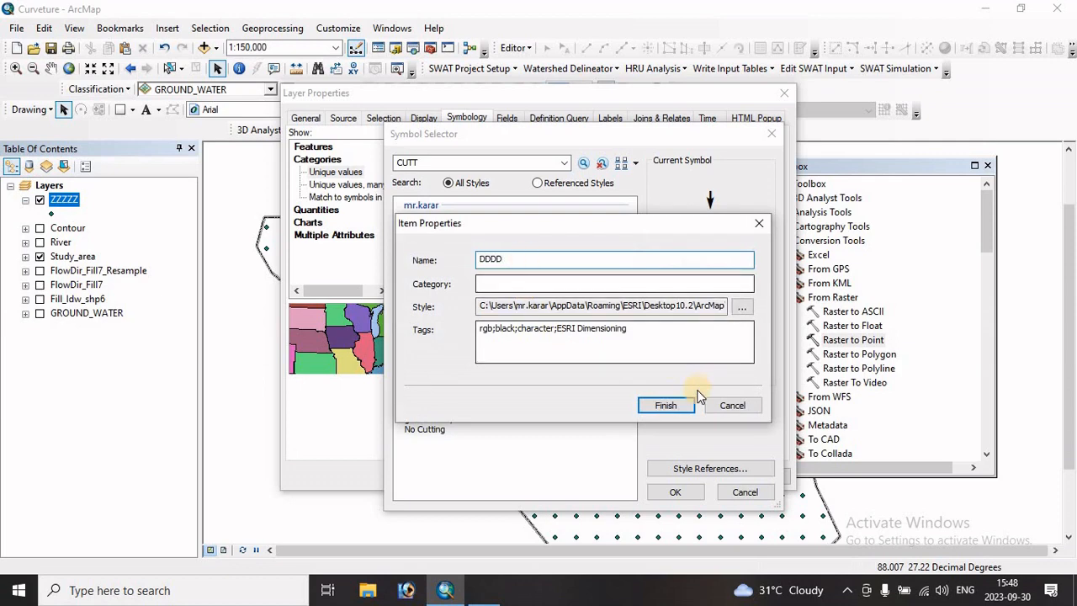
{"action": "left_click", "coordinate": [667, 406]}
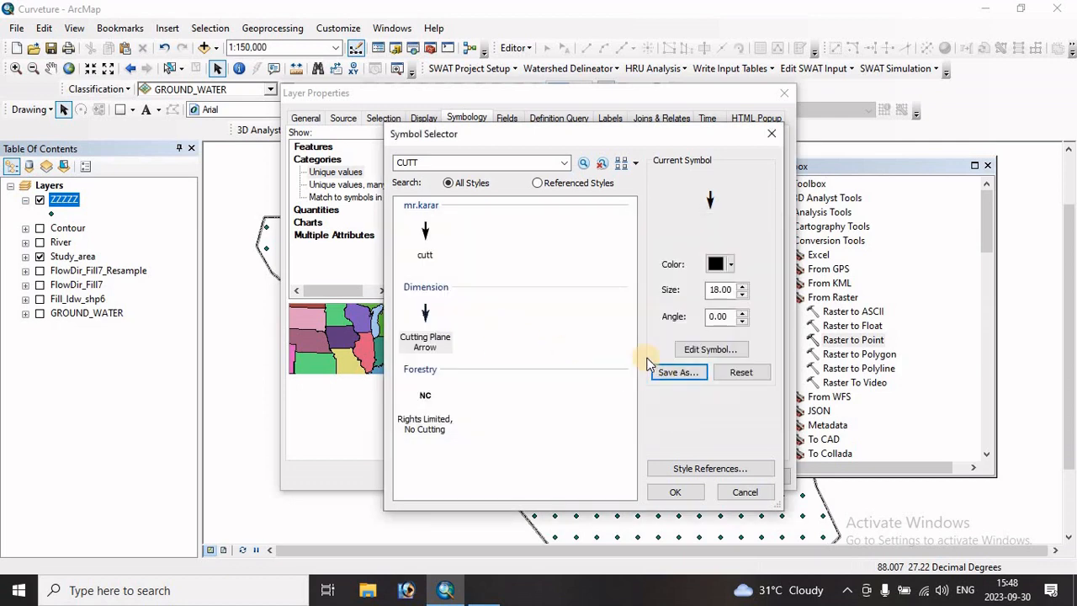
{"action": "left_click", "coordinate": [679, 492]}
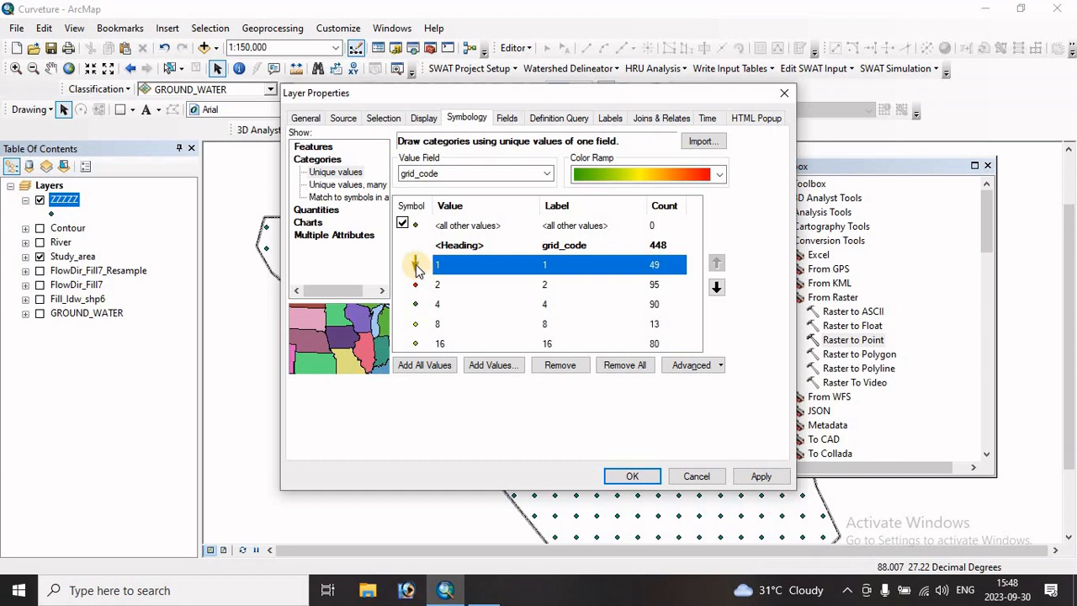
Step: Reopen the arrow symbol of grid_code value 1 and look up the angle for code 1 in the flow direction code image
{"action": "double_click", "coordinate": [416, 265]}
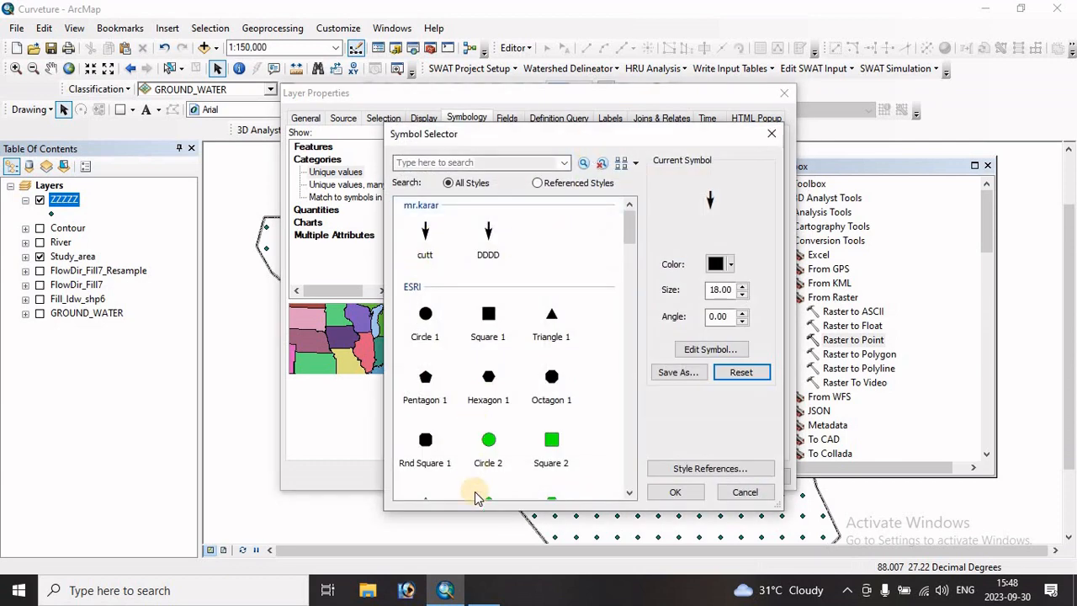
{"action": "left_click", "coordinate": [477, 591]}
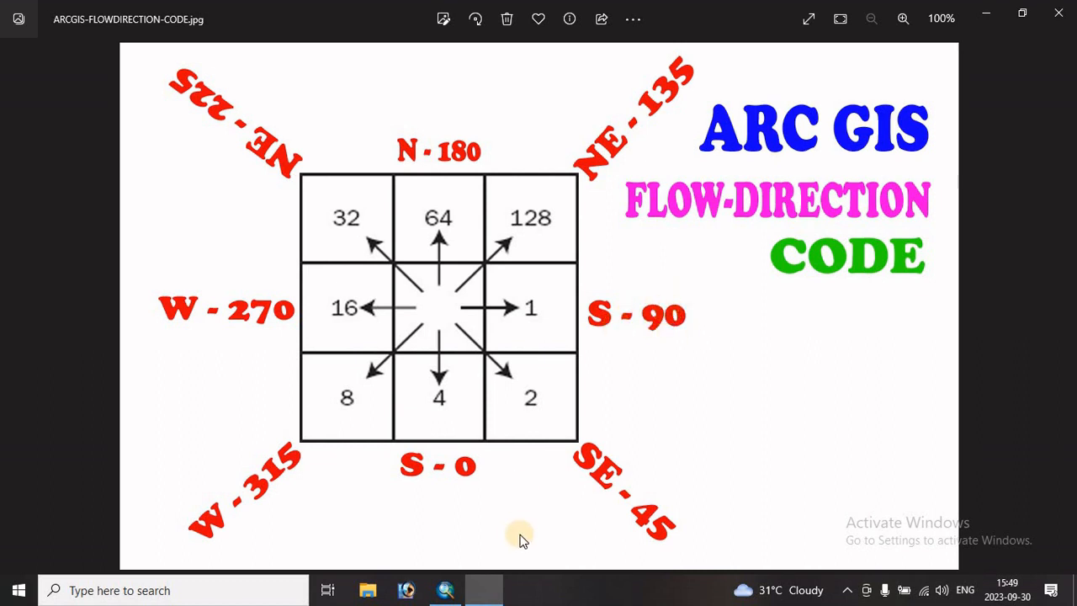
{"action": "left_click", "coordinate": [445, 590]}
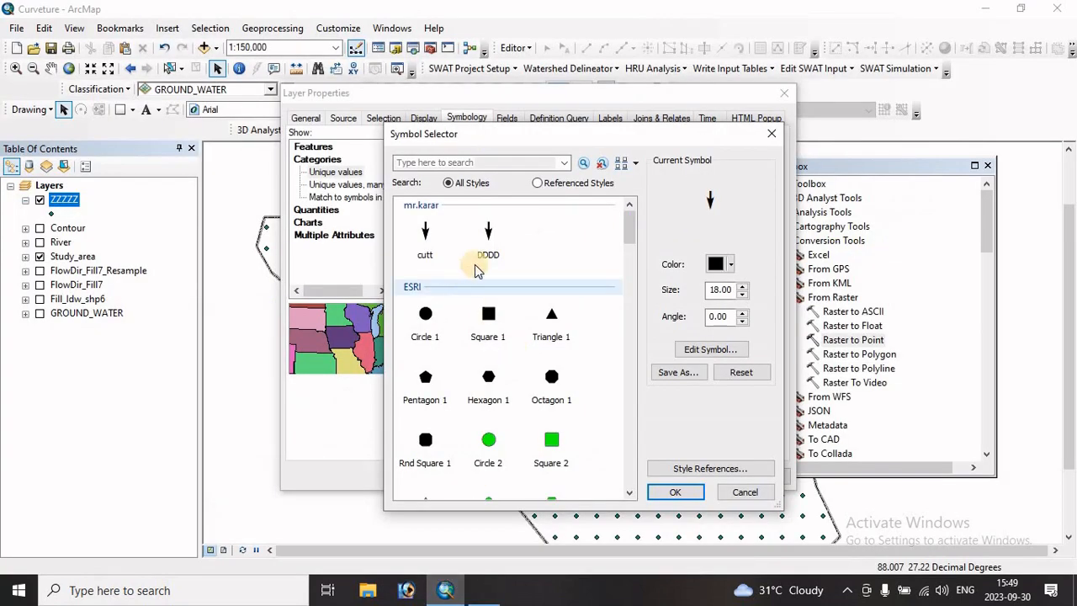